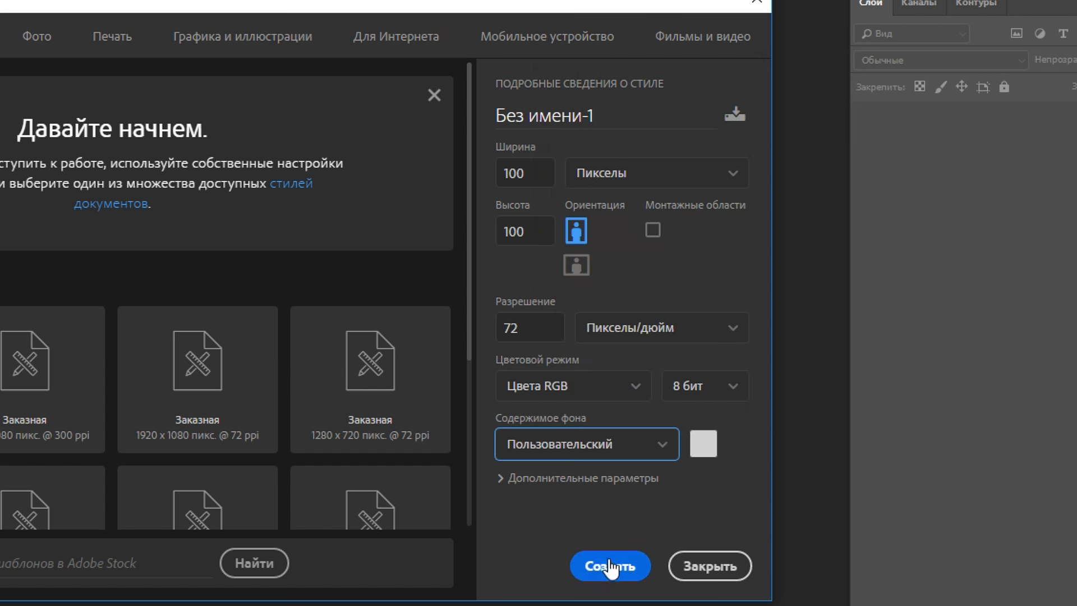
# Create the new 100 × 100 pixel RGB document at 72 pixels/inch with a custom light gray background.
pyautogui.click(603, 567)
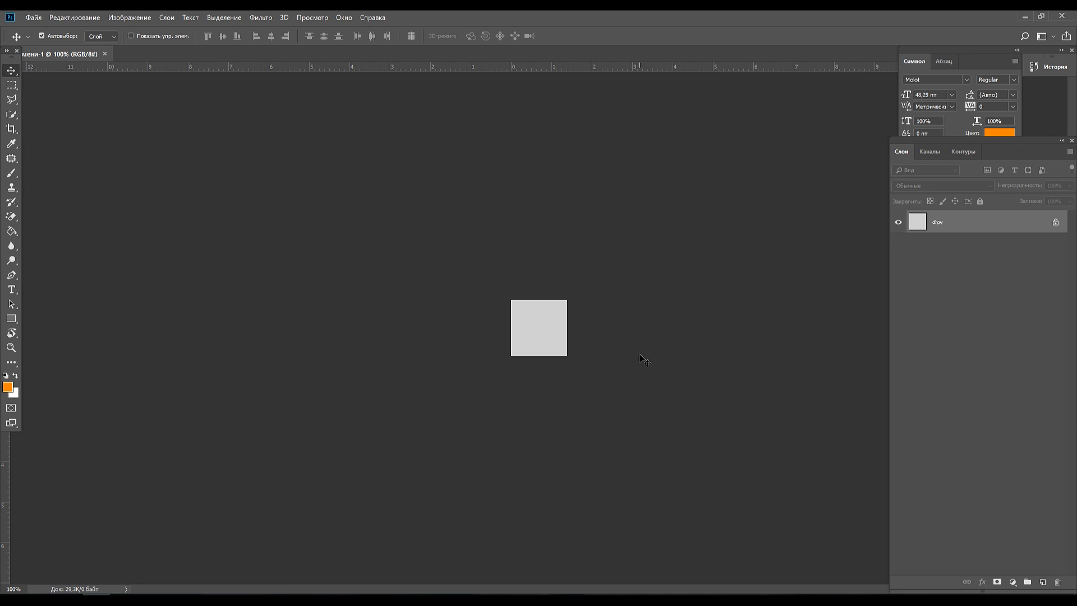
pyautogui.scroll(10, 639, 354)
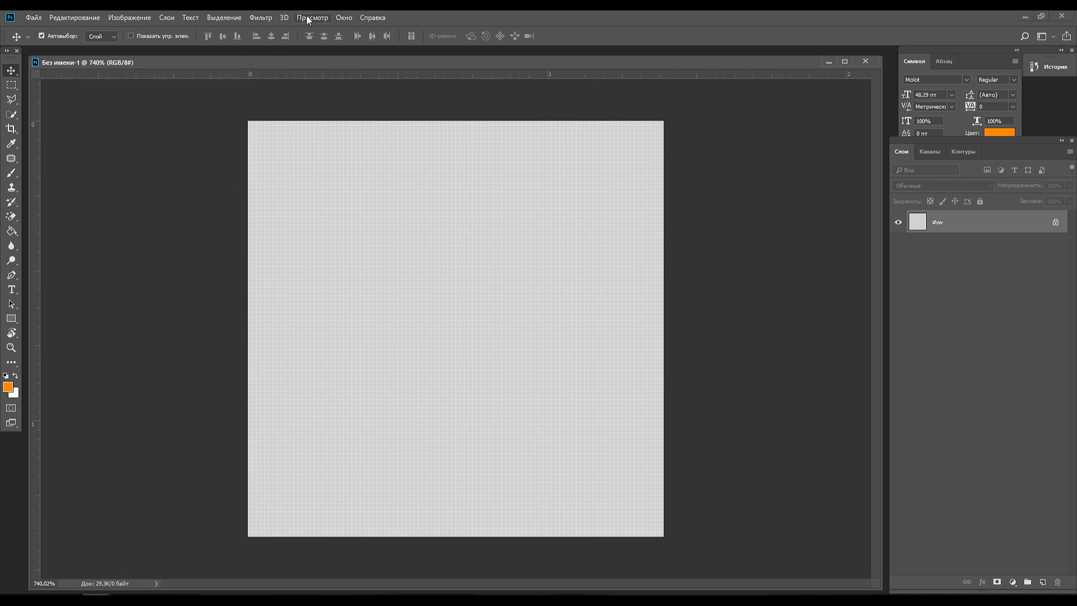
# Show the document grid and turn off the pixel grid.
pyautogui.click(308, 18)
pyautogui.moveTo(448, 206)
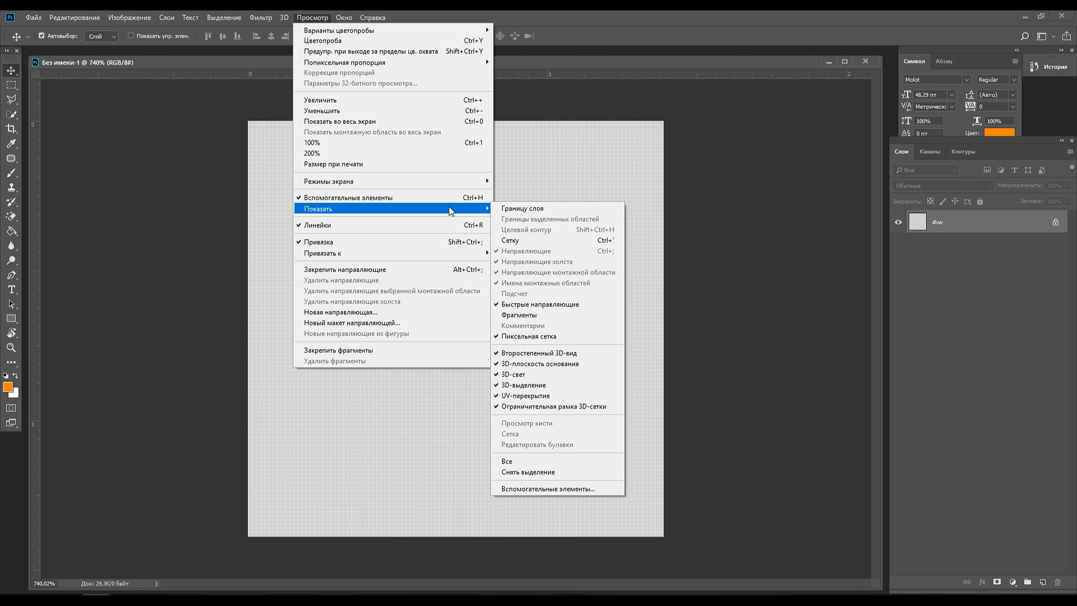
pyautogui.click(537, 241)
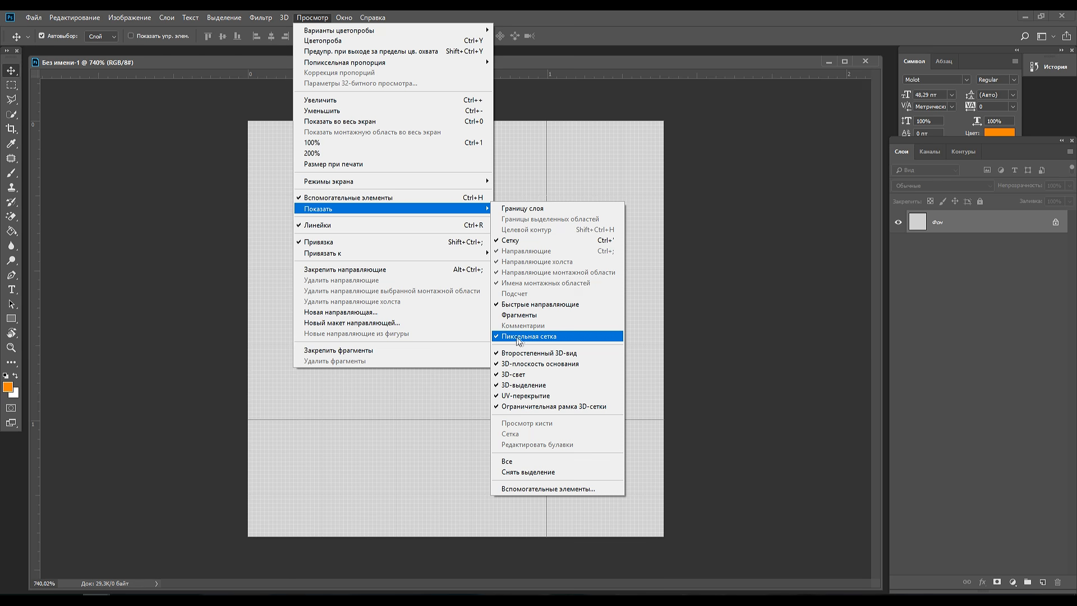
pyautogui.click(516, 336)
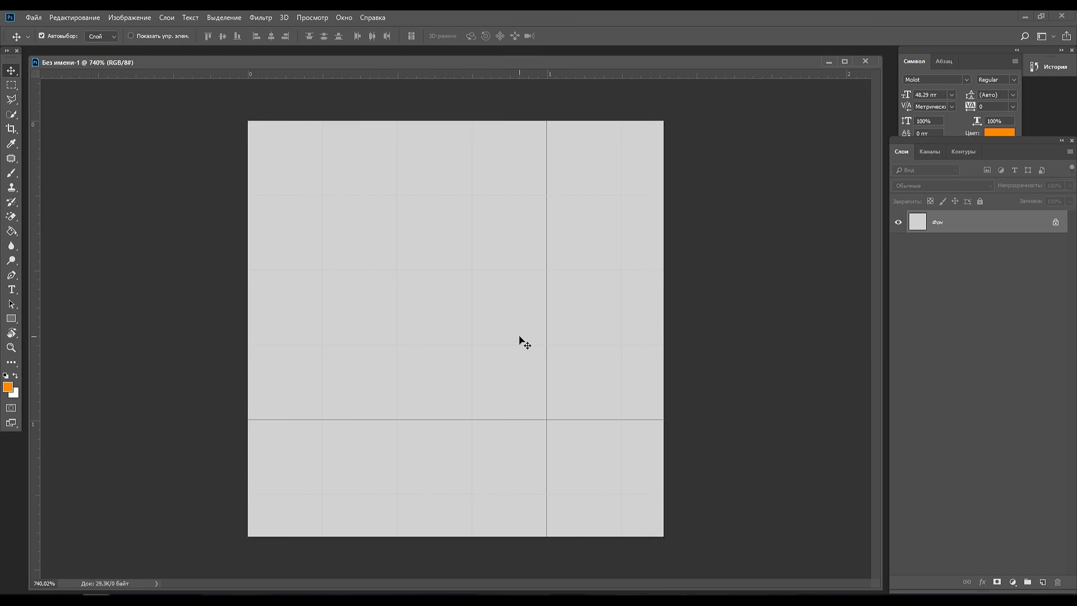
# Configure the grid preferences to a solid gridline every 1 pixel with 1 subdivision.
pyautogui.click(75, 18)
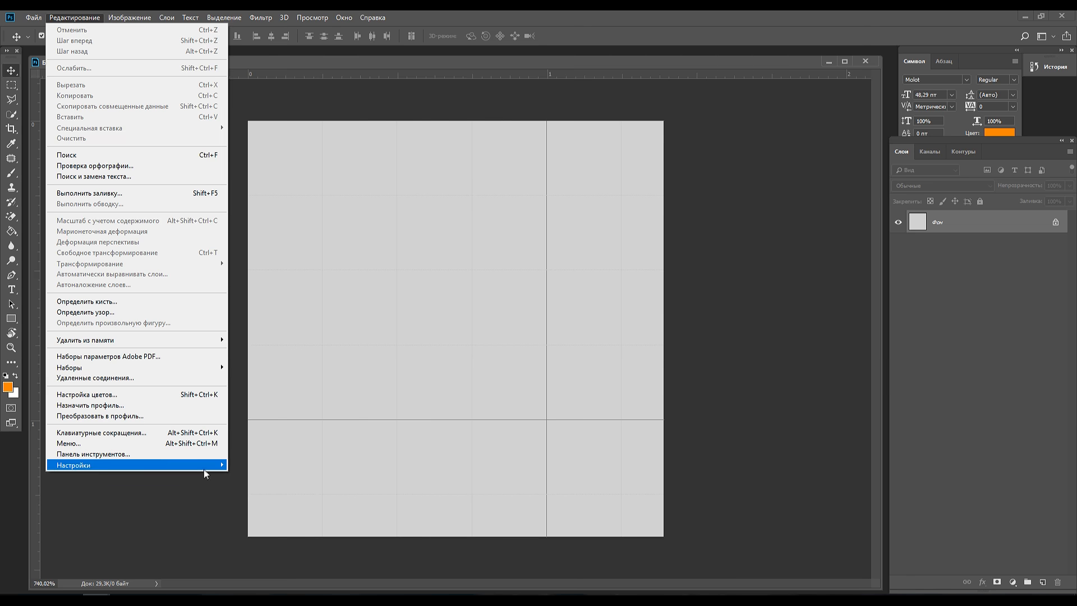
pyautogui.moveTo(204, 466)
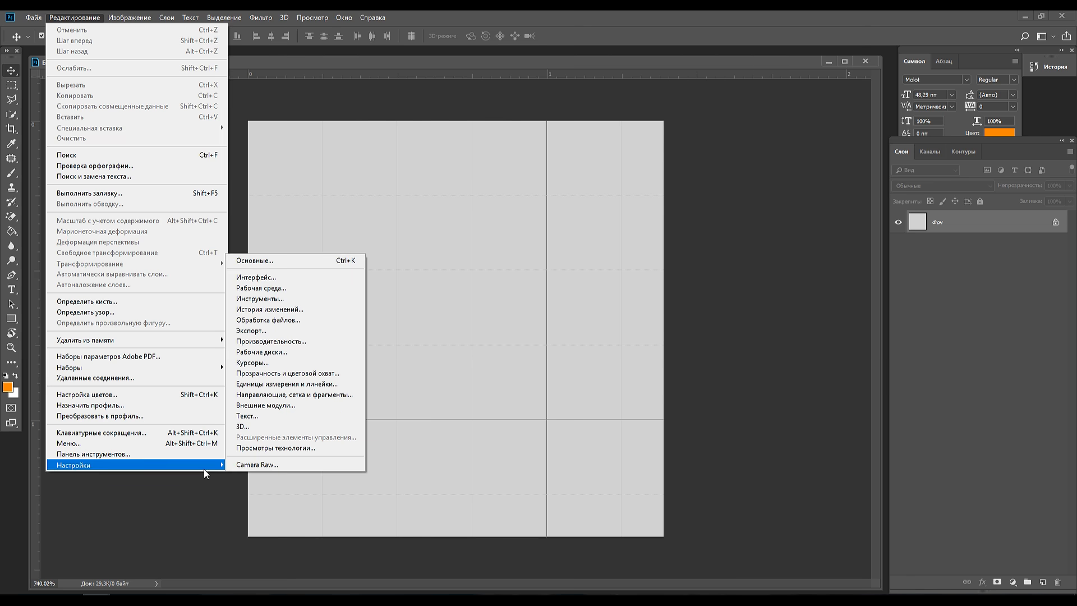
pyautogui.click(314, 395)
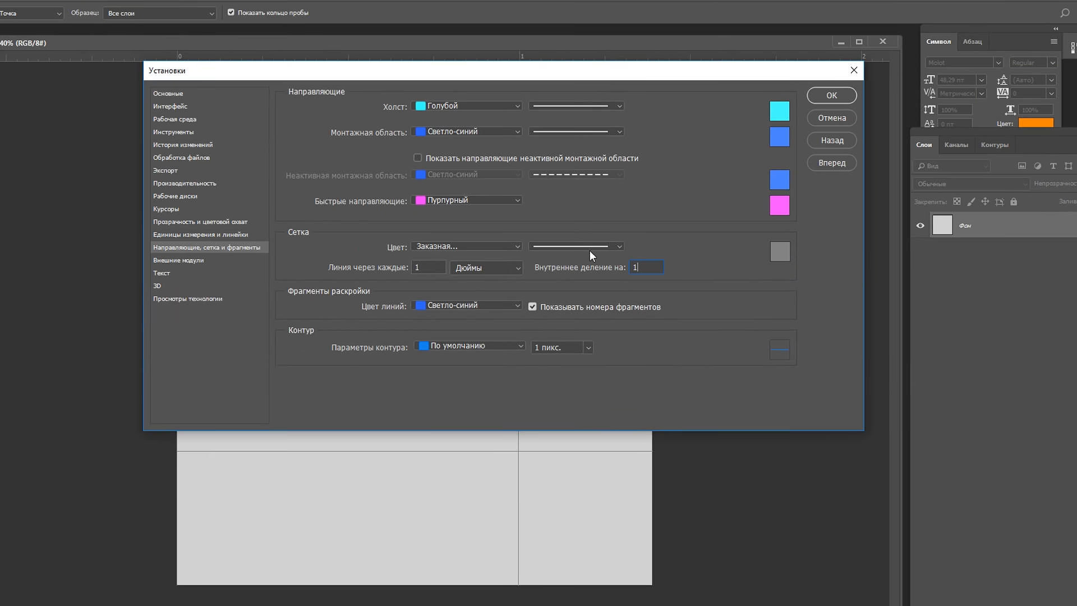
pyautogui.click(585, 248)
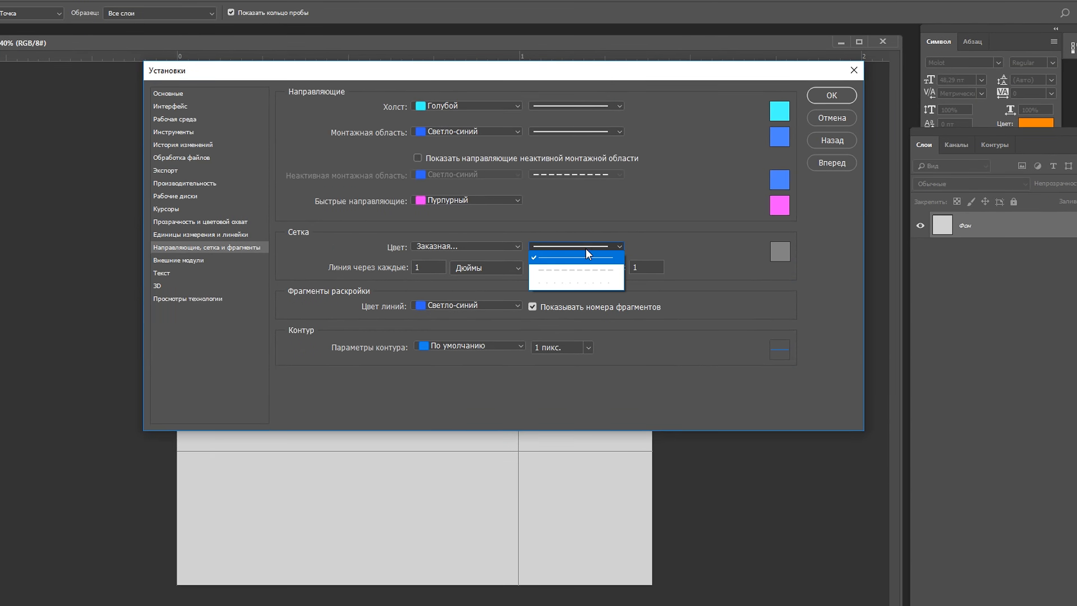
pyautogui.click(538, 261)
pyautogui.click(486, 270)
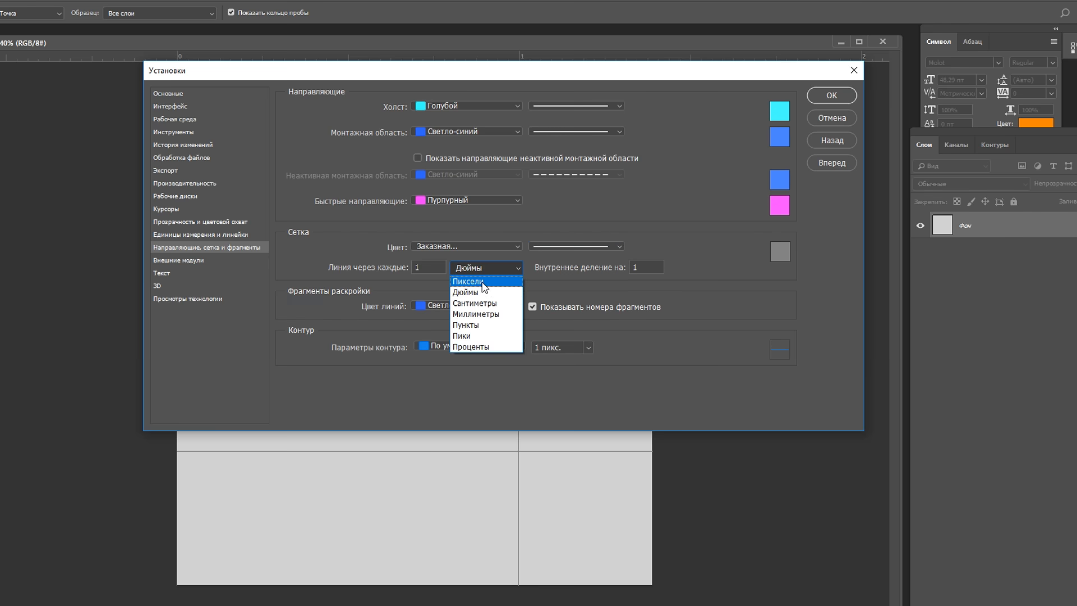
pyautogui.click(484, 282)
pyautogui.moveTo(512, 72); pyautogui.dragTo(739, 534)
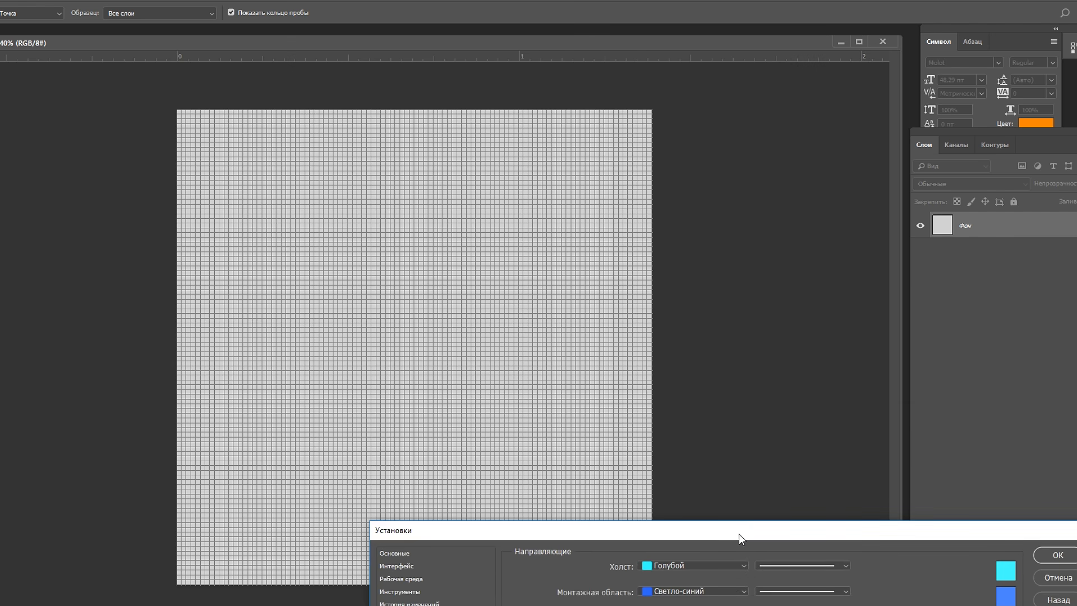
pyautogui.moveTo(739, 534); pyautogui.dragTo(731, 511)
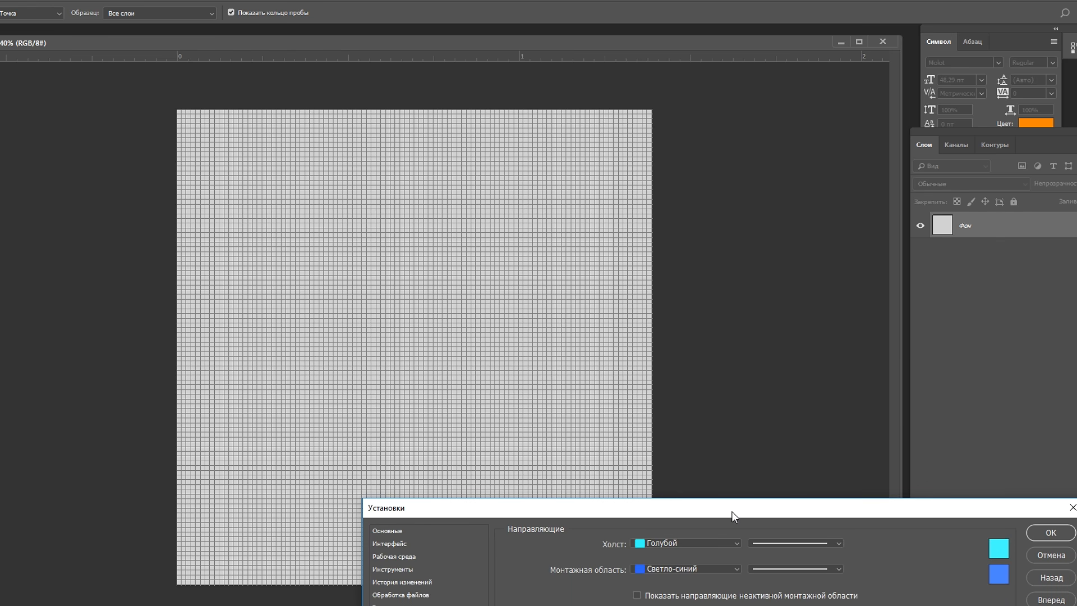
pyautogui.moveTo(732, 511); pyautogui.dragTo(642, 329)
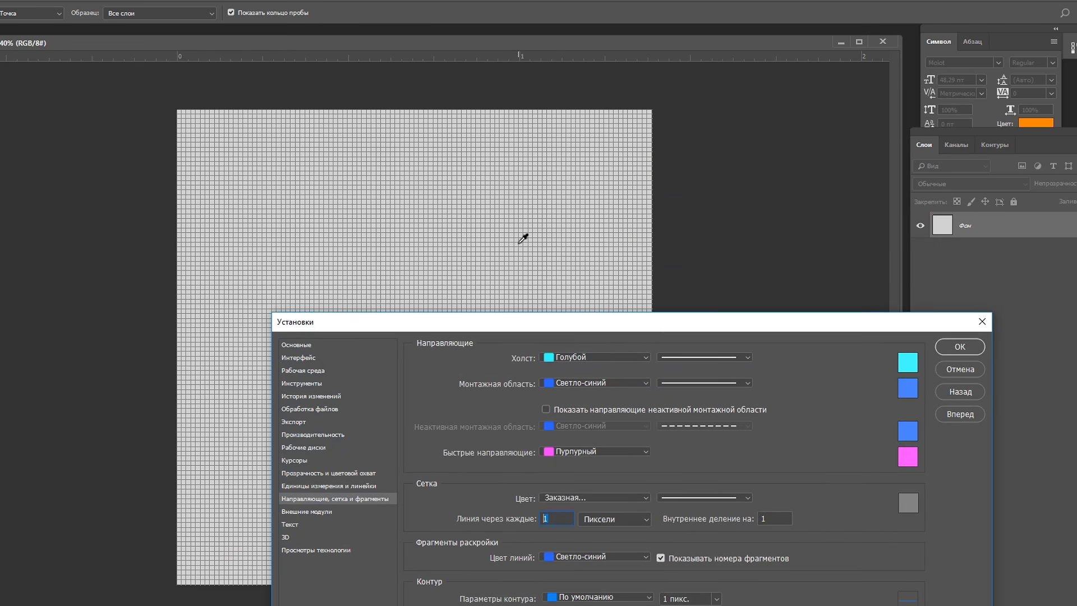
pyautogui.moveTo(646, 261); pyautogui.dragTo(595, 214)
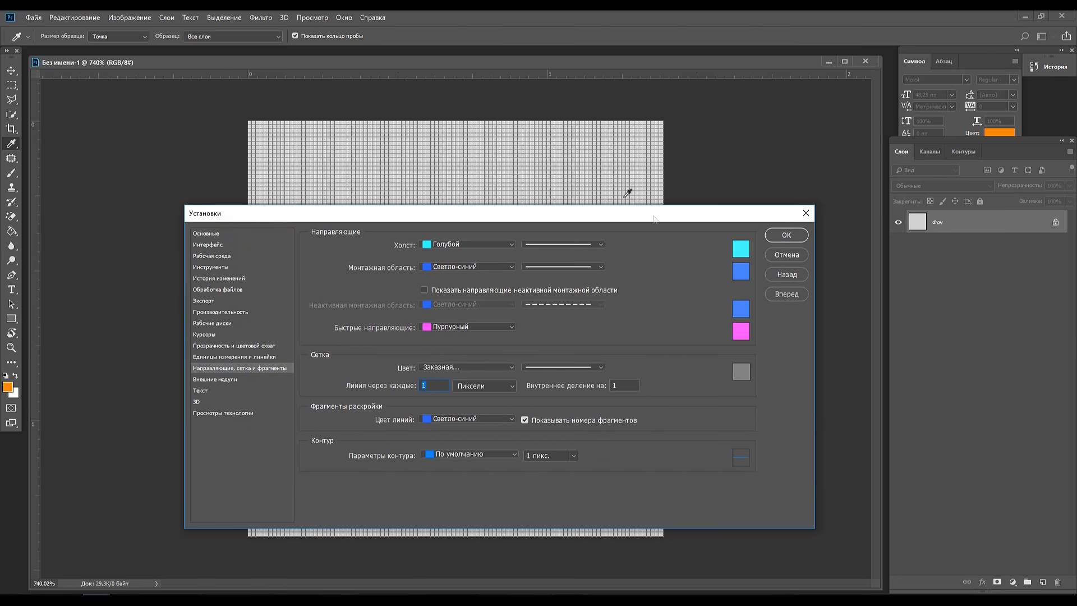
pyautogui.click(742, 377)
pyautogui.moveTo(802, 247)
pyautogui.mouseDown()
pyautogui.moveTo(813, 230)
pyautogui.moveTo(846, 222)
pyautogui.moveTo(792, 343)
pyautogui.moveTo(765, 213)
pyautogui.moveTo(725, 275)
pyautogui.mouseUp()
pyautogui.click(952, 236)
# Set the general image interpolation preference to nearest neighbor, preserving hard edges.
pyautogui.click(207, 234)
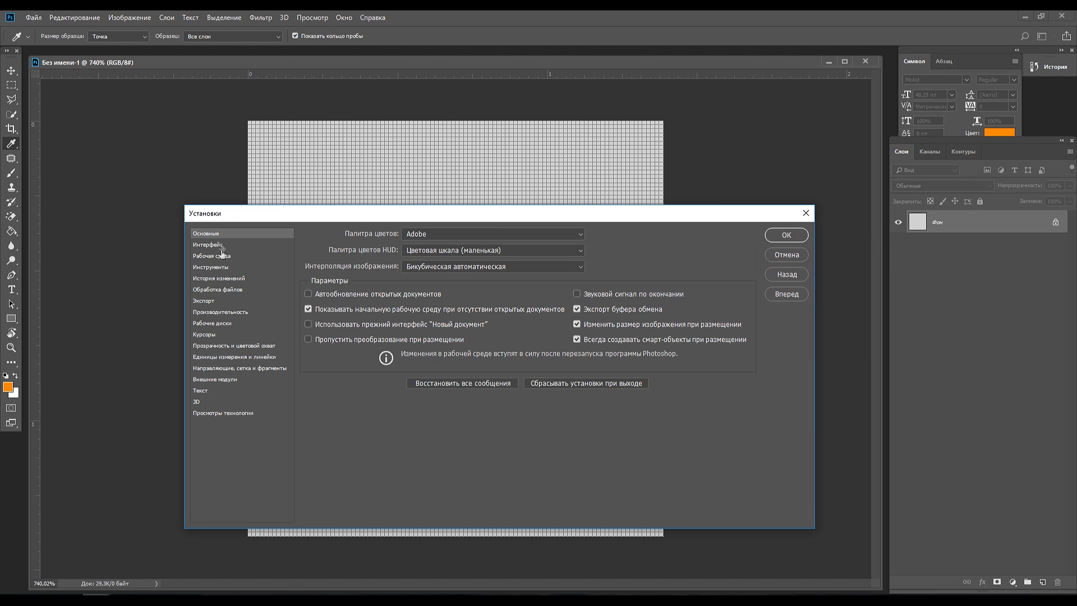
pyautogui.click(436, 268)
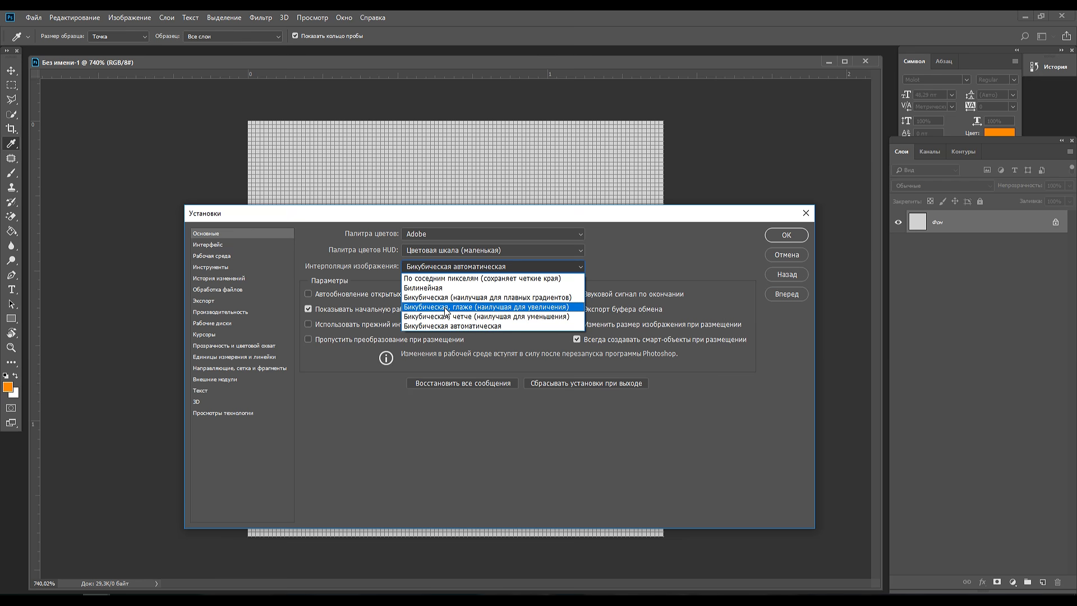
pyautogui.click(461, 278)
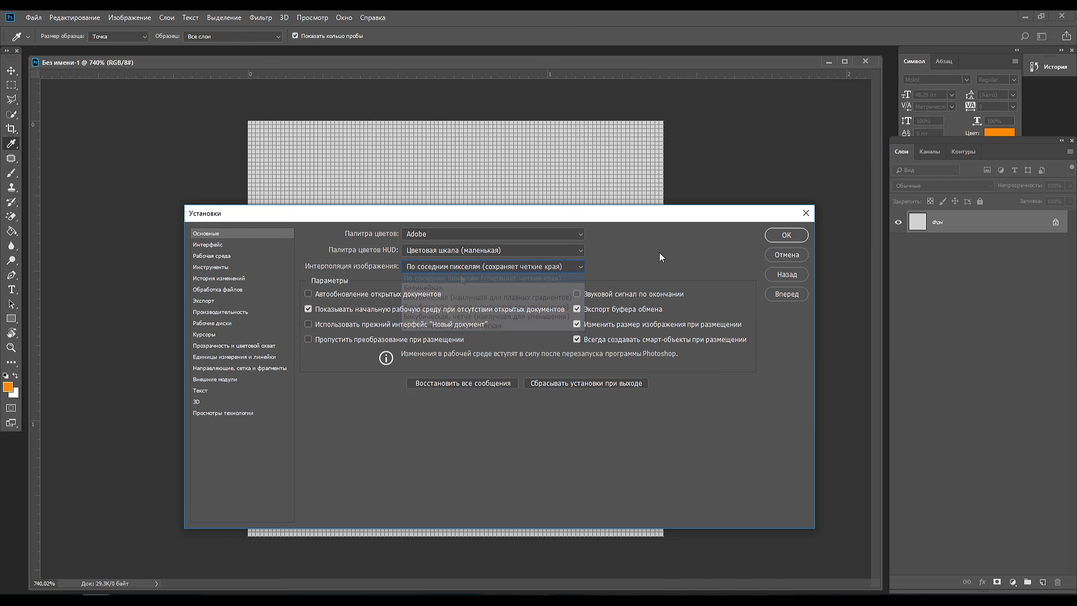
# Convert the locked background into a regular layer named "sdrg".
pyautogui.doubleClick(953, 234)
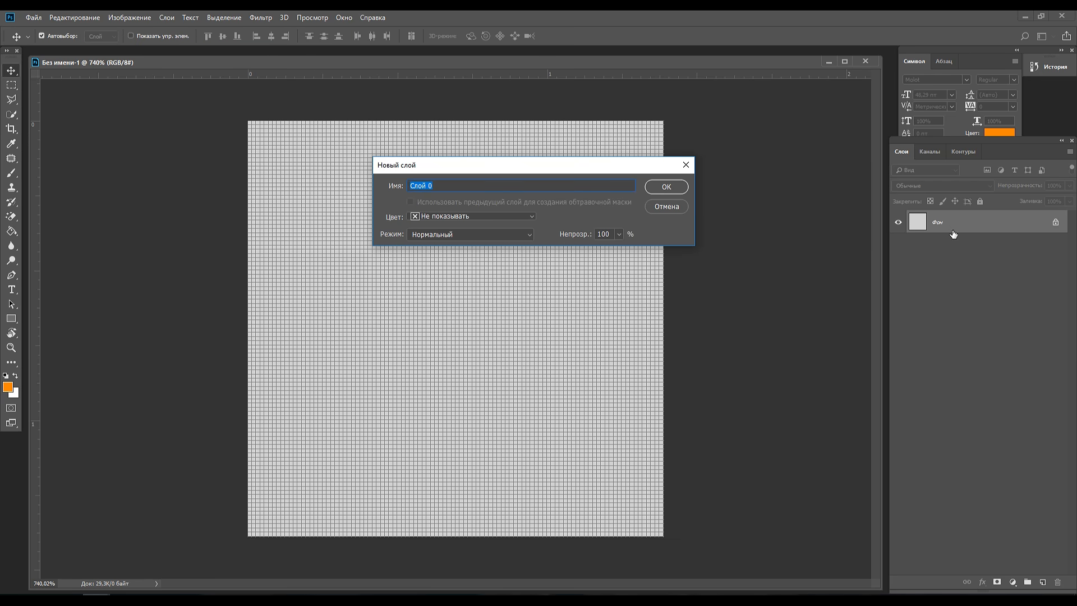
pyautogui.write('sdrg')
pyautogui.click(672, 189)
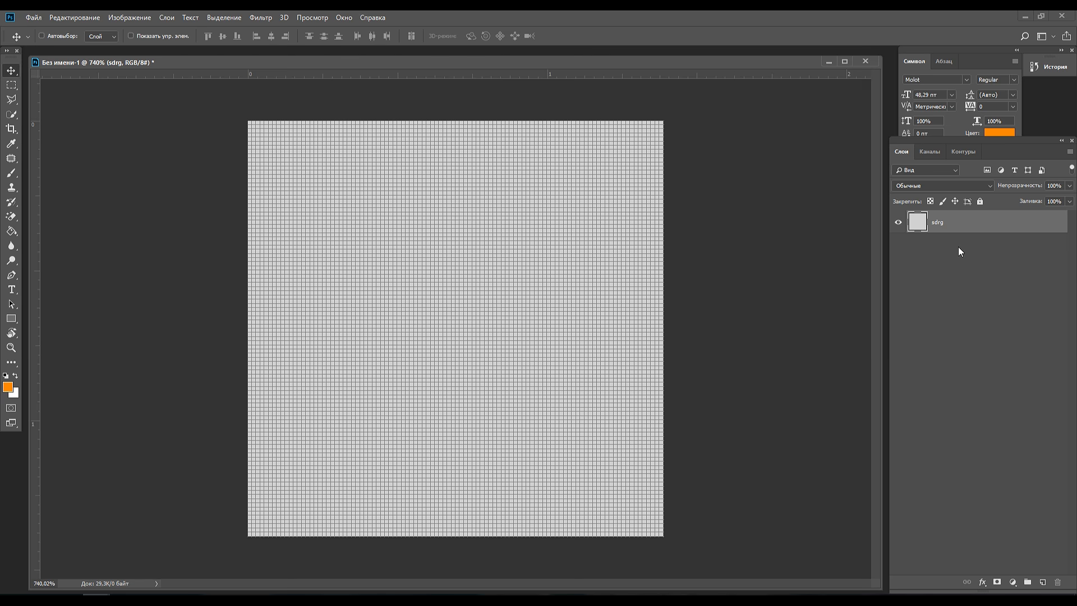
# Darken the "sdrg" layer to a medium gray with Hue/Saturation.
pyautogui.hotkey('ctrl', 'u')
pyautogui.moveTo(186, 237); pyautogui.dragTo(174, 240)
pyautogui.press('Escape')
pyautogui.press('v')
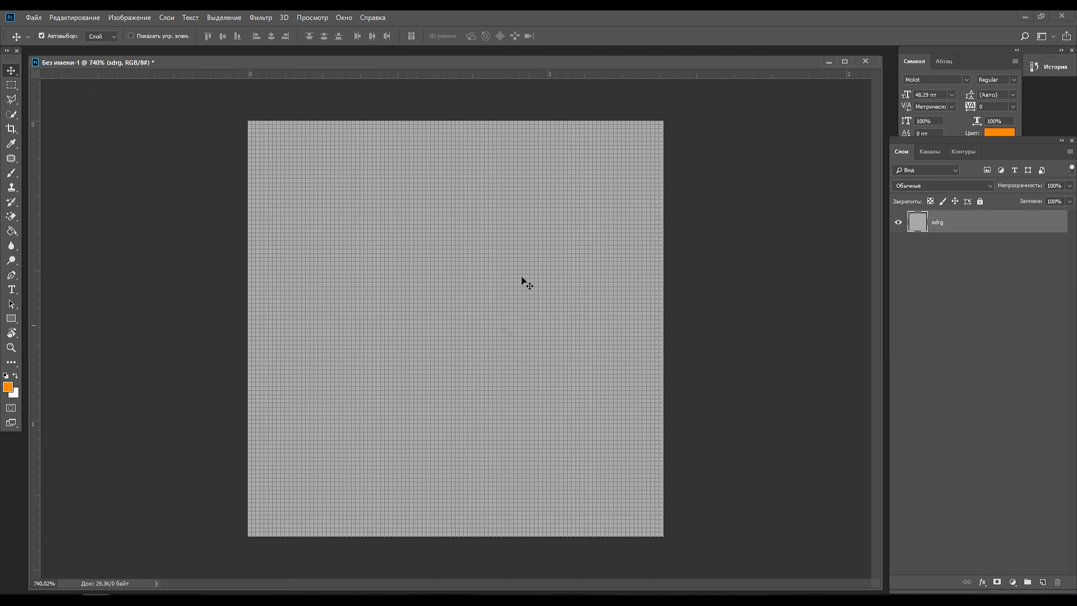
# Choose the Pencil tool in place of the Brush.
pyautogui.click(69, 600)
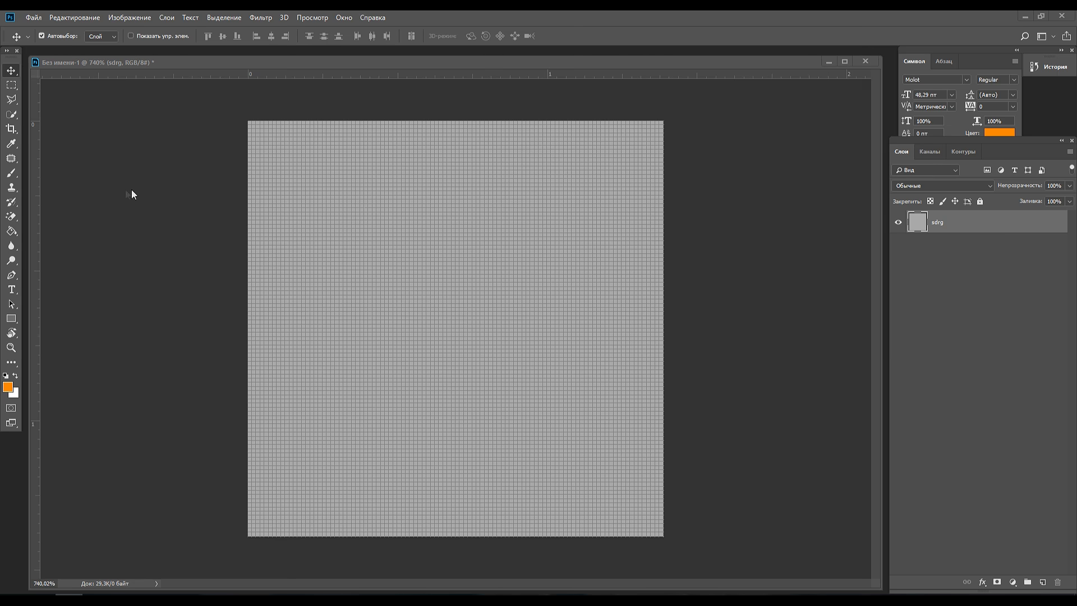
pyautogui.click(15, 177)
pyautogui.rightClick(15, 177)
pyautogui.click(76, 183)
# Try two short freehand Pencil strokes on the canvas, undoing each one.
pyautogui.moveTo(382, 214); pyautogui.dragTo(414, 280)
pyautogui.hotkey('ctrl', 'z')
pyautogui.moveTo(452, 234); pyautogui.dragTo(483, 239)
pyautogui.hotkey('ctrl', 'z')
# Check the Pencil's 1 px size setting and try single-pixel dots and a short vertical stroke, undoing the test.
pyautogui.click(59, 36)
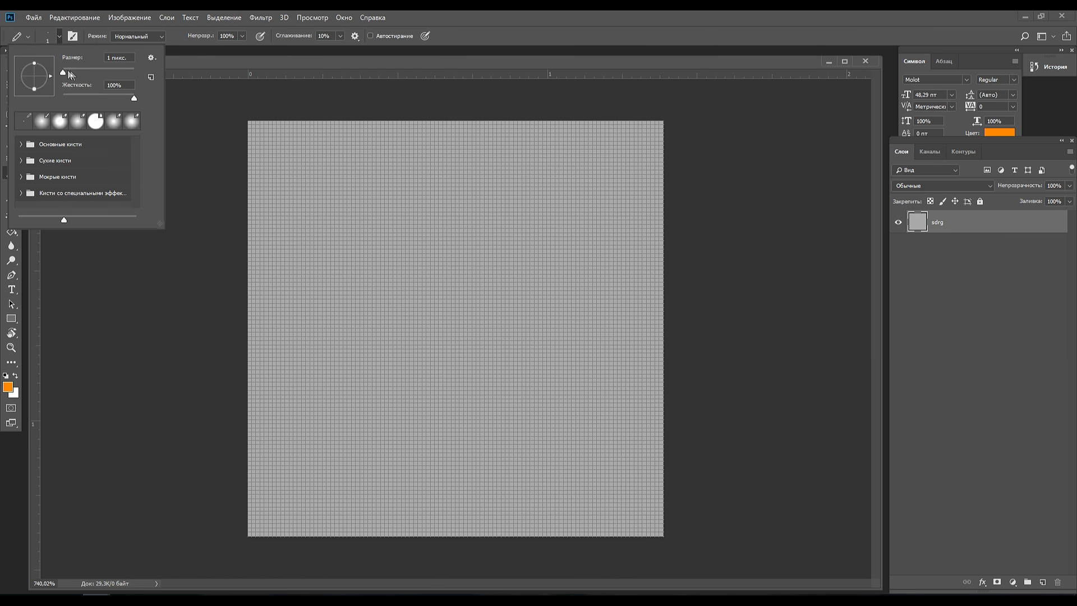
pyautogui.click(122, 273)
pyautogui.scroll(3, 402, 275)
pyautogui.click(408, 271)
pyautogui.click(408, 286)
pyautogui.moveTo(405, 280); pyautogui.dragTo(406, 324)
pyautogui.hotkey('ctrl', 'z')
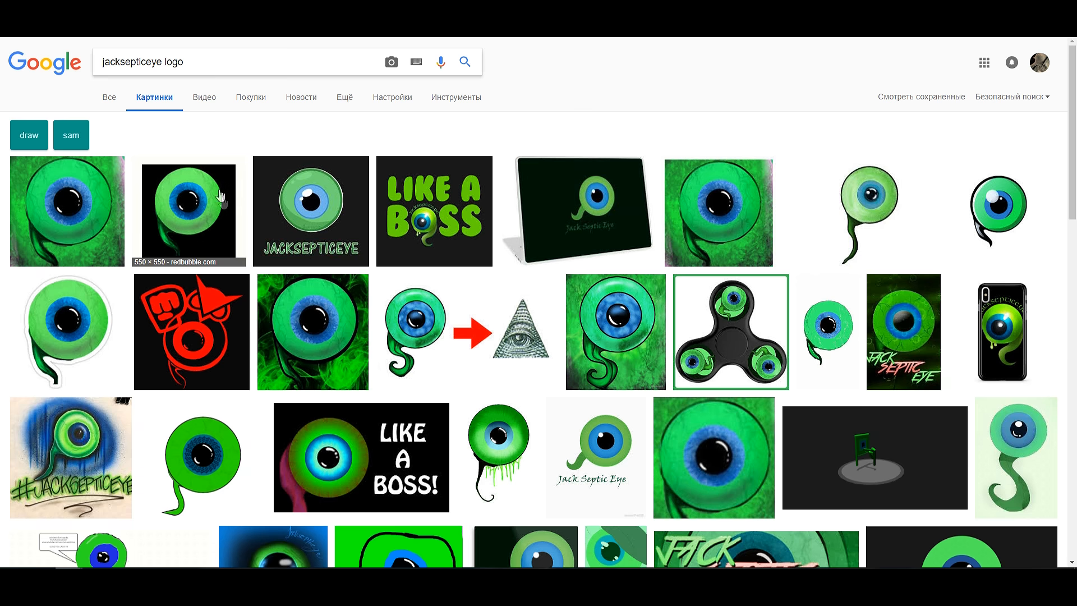
# In the browser, look through the image results for "jacksepticeye logo" and open the green eye with a long thin tail.
pyautogui.scroll(-4, 803, 302)
pyautogui.scroll(4, 803, 302)
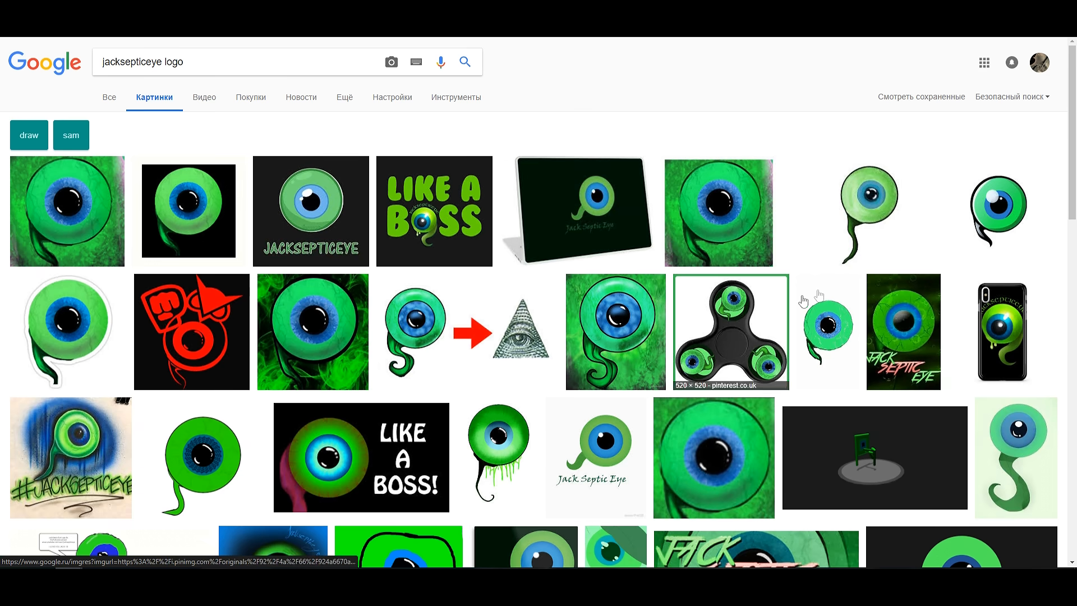
pyautogui.click(870, 201)
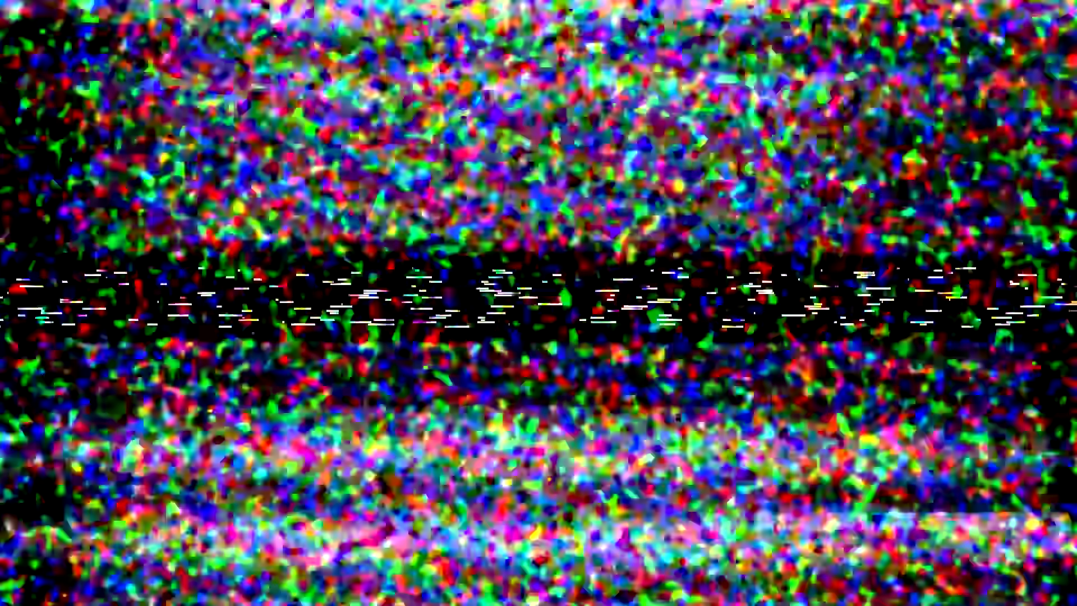
# In Photoshop, change the foreground color from orange to a dark green.
pyautogui.click(9, 391)
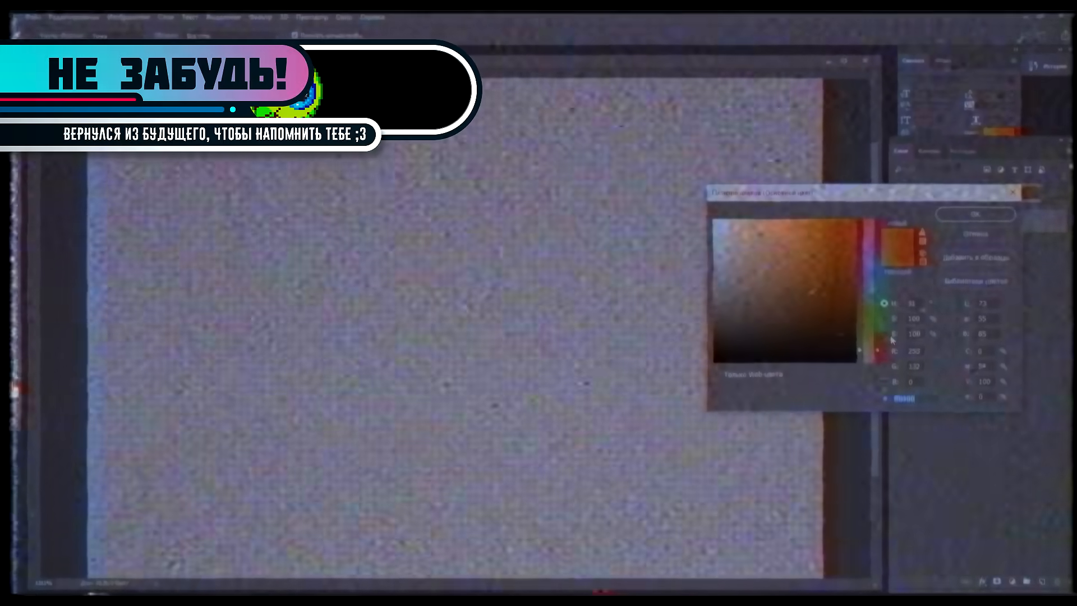
pyautogui.click(869, 323)
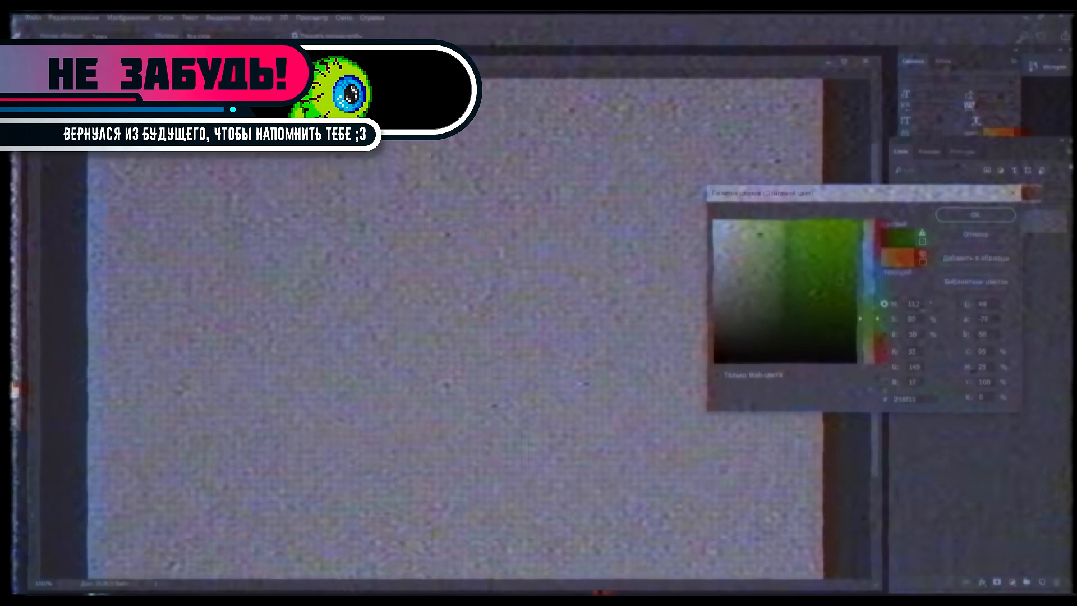
pyautogui.moveTo(848, 282); pyautogui.dragTo(854, 283)
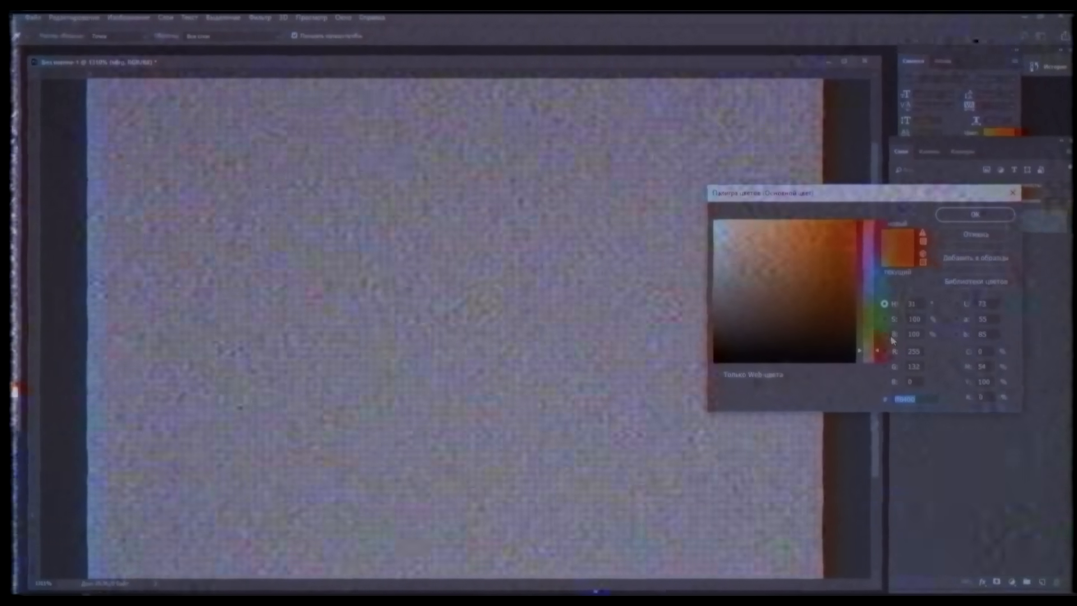
pyautogui.click(869, 323)
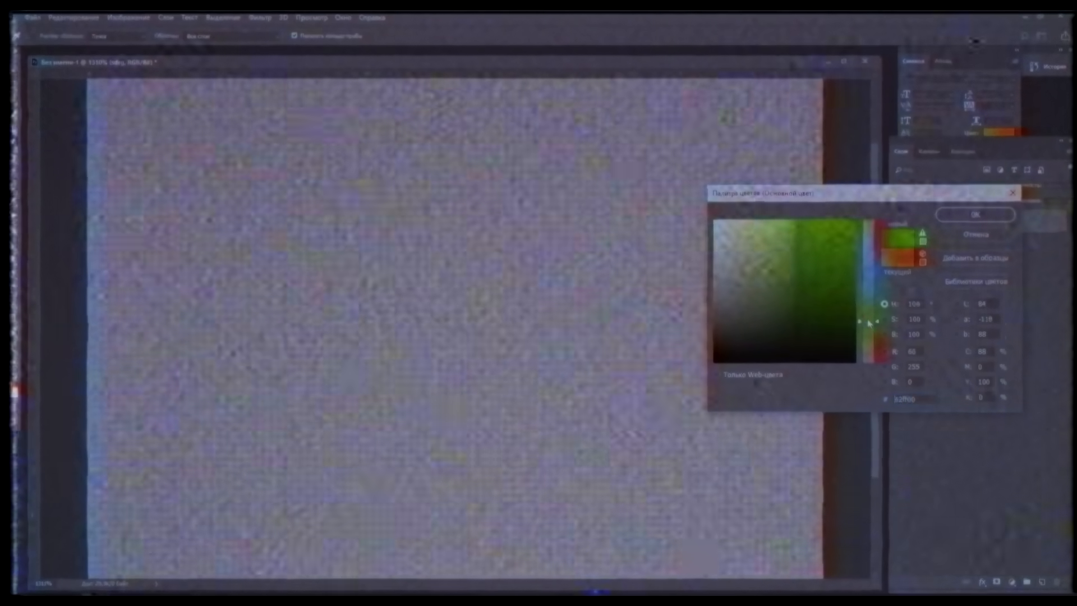
pyautogui.moveTo(869, 323); pyautogui.dragTo(869, 320)
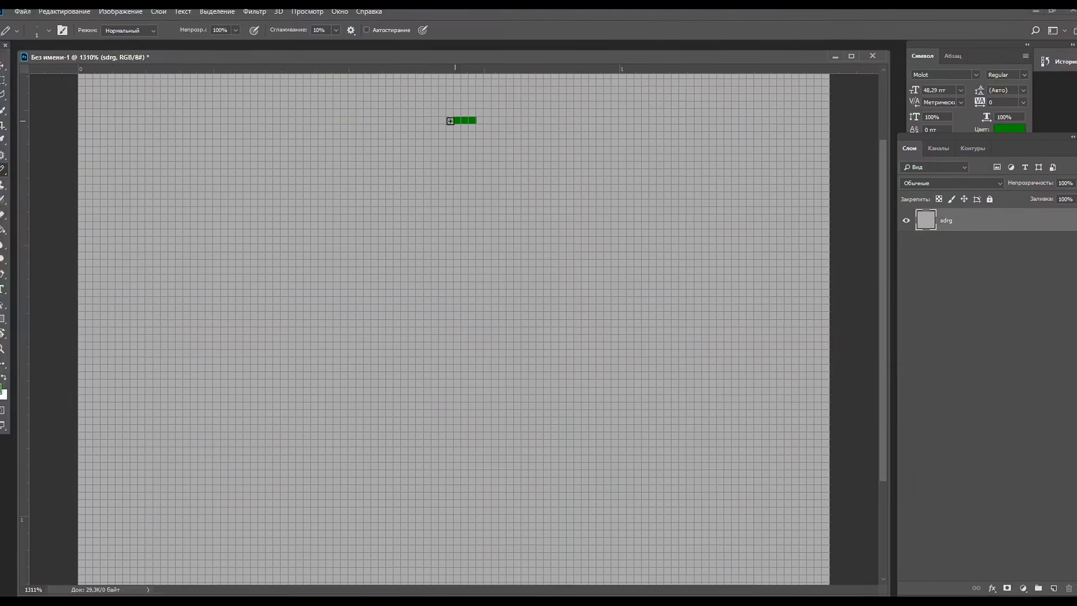
# Draw the upper-left quarter arc of the eye's outline in dark green with the 1-pixel Pencil.
pyautogui.moveTo(447, 117)
pyautogui.mouseDown()
pyautogui.moveTo(358, 143)
pyautogui.moveTo(358, 161)
pyautogui.moveTo(341, 156)
pyautogui.moveTo(315, 189)
pyautogui.moveTo(313, 214)
pyautogui.moveTo(312, 195)
pyautogui.moveTo(317, 216)
pyautogui.moveTo(294, 214)
pyautogui.moveTo(280, 235)
pyautogui.moveTo(306, 307)
pyautogui.mouseUp()
pyautogui.scroll(9, 293, 238)
pyautogui.scroll(-8, 344, 299)
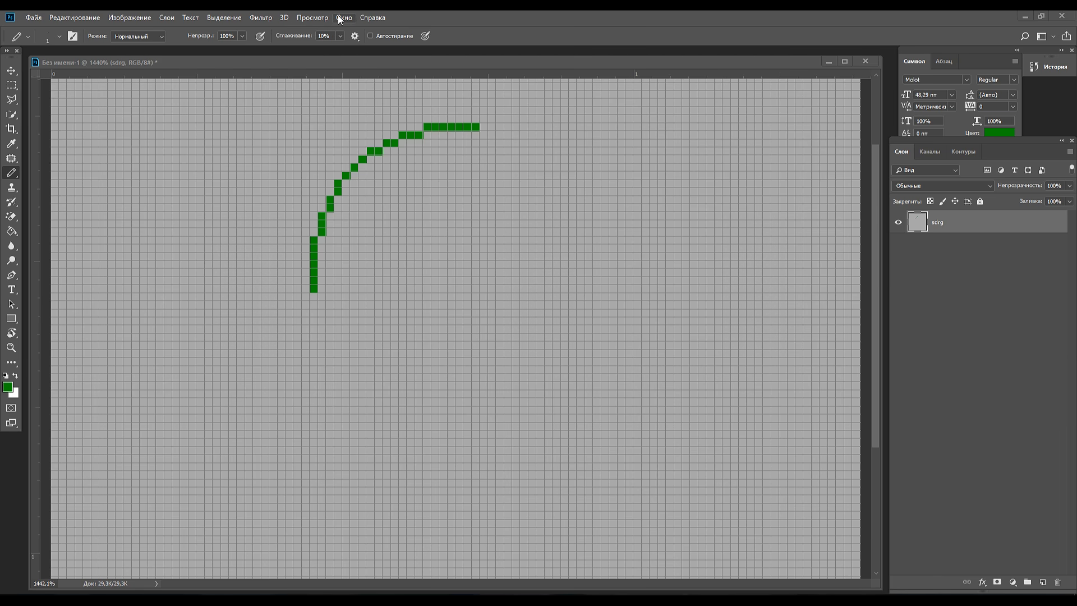
# Open a second window of the document and place it as a small preview over the canvas's empty upper-right area, zoomed to 121%.
pyautogui.click(342, 18)
pyautogui.moveTo(362, 31)
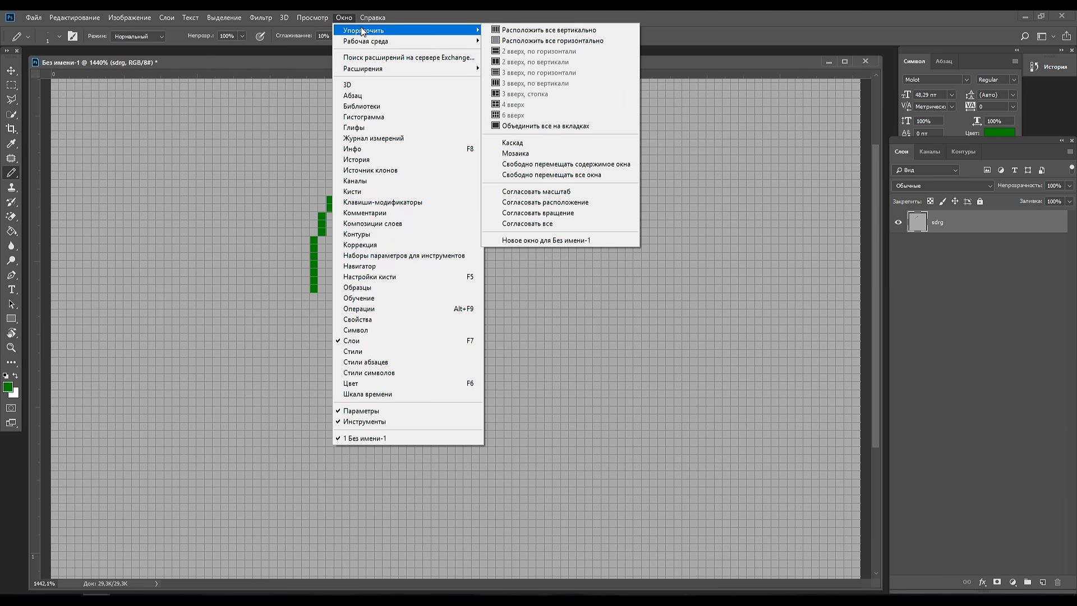
pyautogui.click(574, 240)
pyautogui.moveTo(189, 83); pyautogui.dragTo(729, 100)
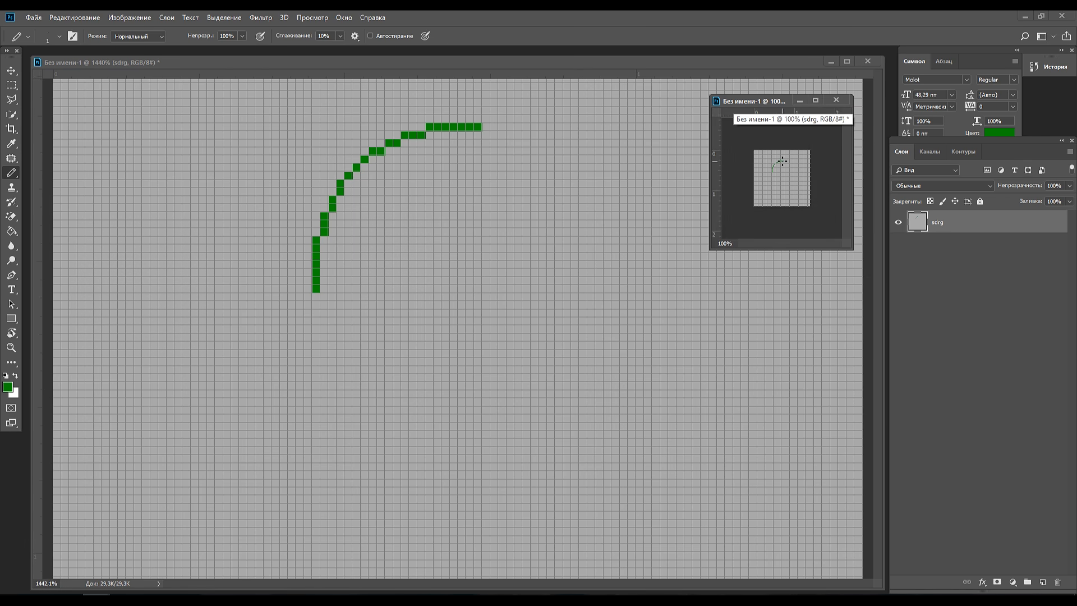
pyautogui.moveTo(759, 101); pyautogui.dragTo(1076, 100)
pyautogui.moveTo(636, 142); pyautogui.dragTo(741, 109)
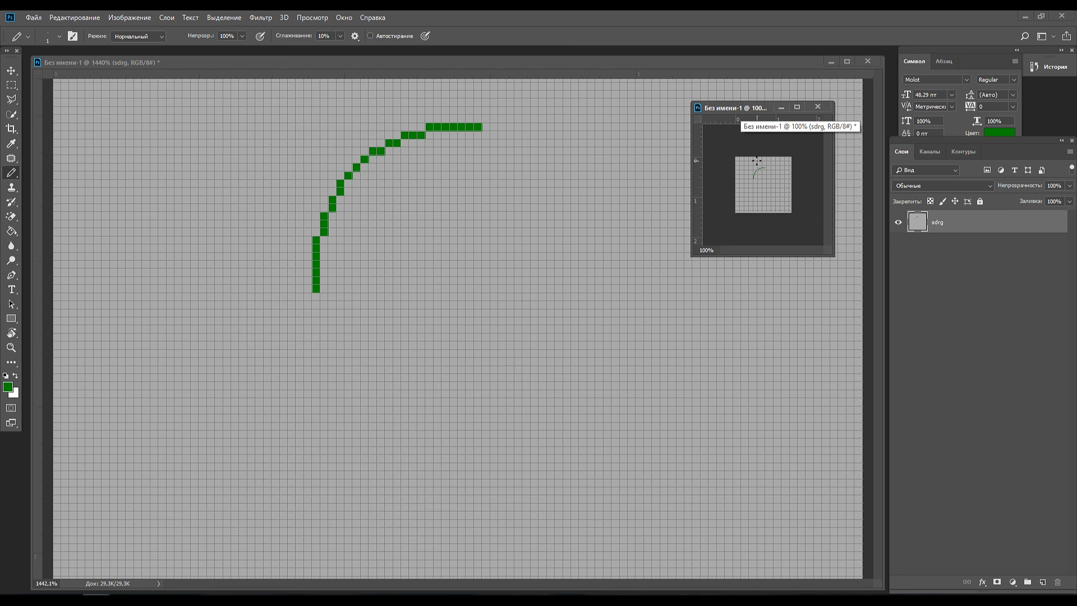
pyautogui.scroll(2, 760, 164)
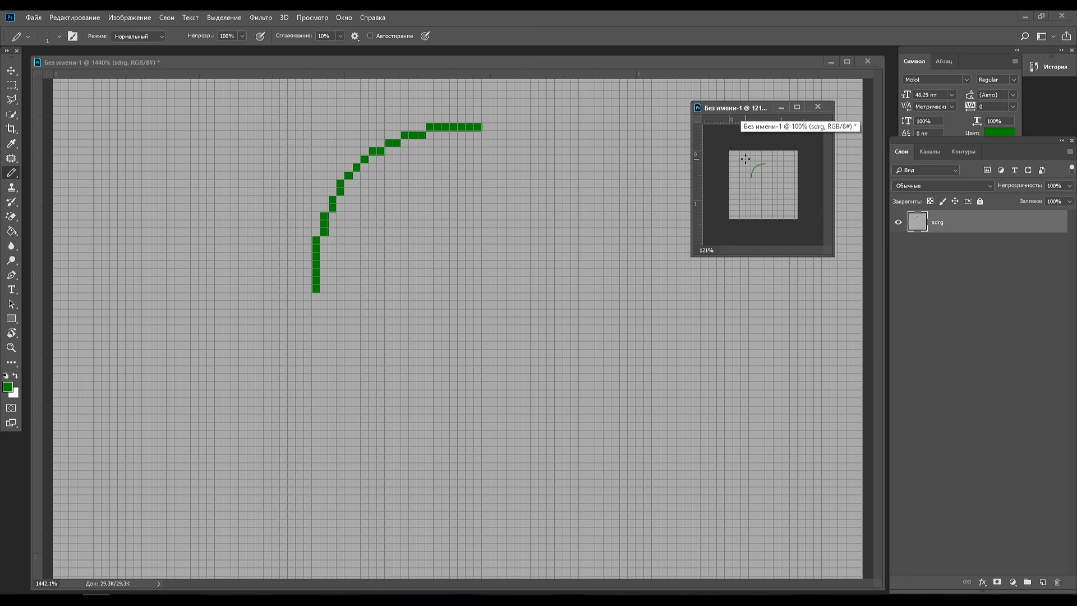
# Scribble test strokes across the middle of the canvas to compare them in the preview window, and undo them.
pyautogui.click(584, 233)
pyautogui.moveTo(559, 208)
pyautogui.mouseDown()
pyautogui.moveTo(502, 322)
pyautogui.moveTo(442, 336)
pyautogui.moveTo(437, 378)
pyautogui.mouseUp()
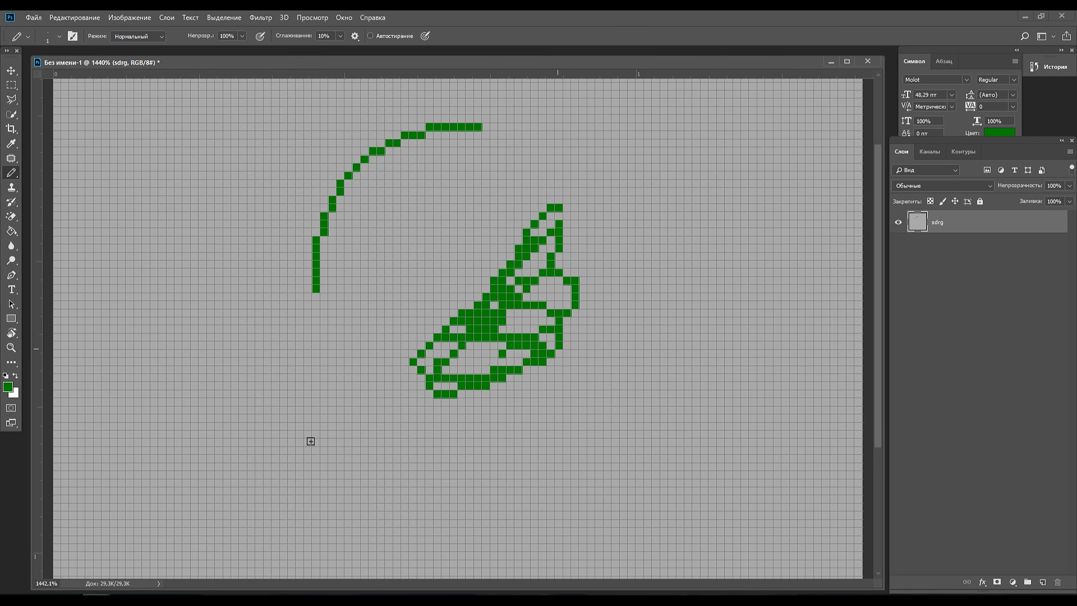
pyautogui.moveTo(311, 441); pyautogui.dragTo(316, 483)
pyautogui.click(123, 599)
pyautogui.click(260, 542)
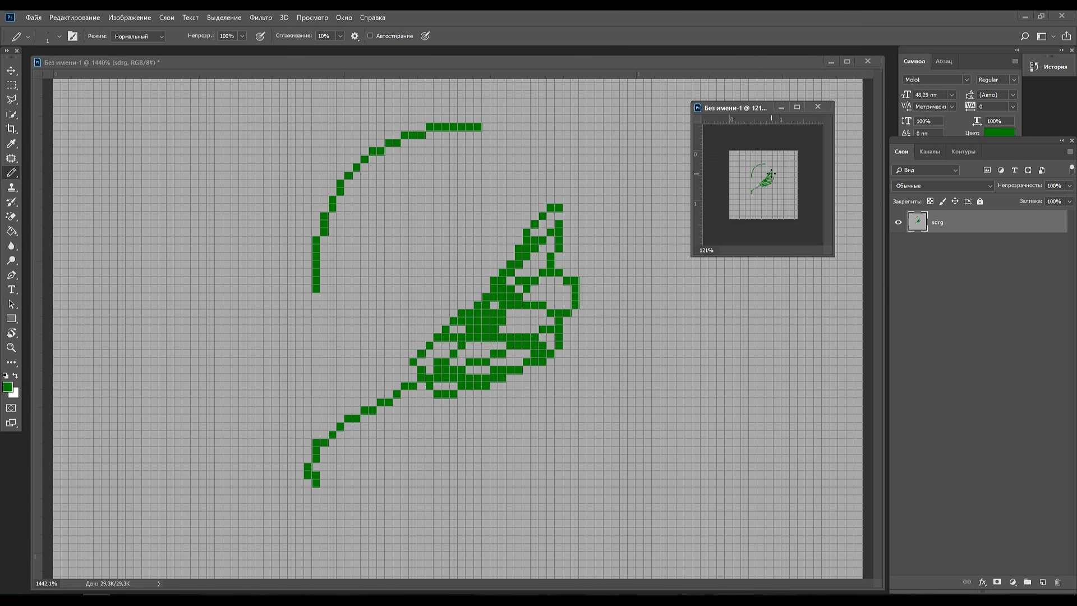
pyautogui.click(645, 241)
pyautogui.hotkey('ctrl', 'z')
pyautogui.hotkey('ctrl', 'shift', 'z')
pyautogui.hotkey('ctrl', 'z')
pyautogui.hotkey('ctrl', 'z')
pyautogui.click(792, 116)
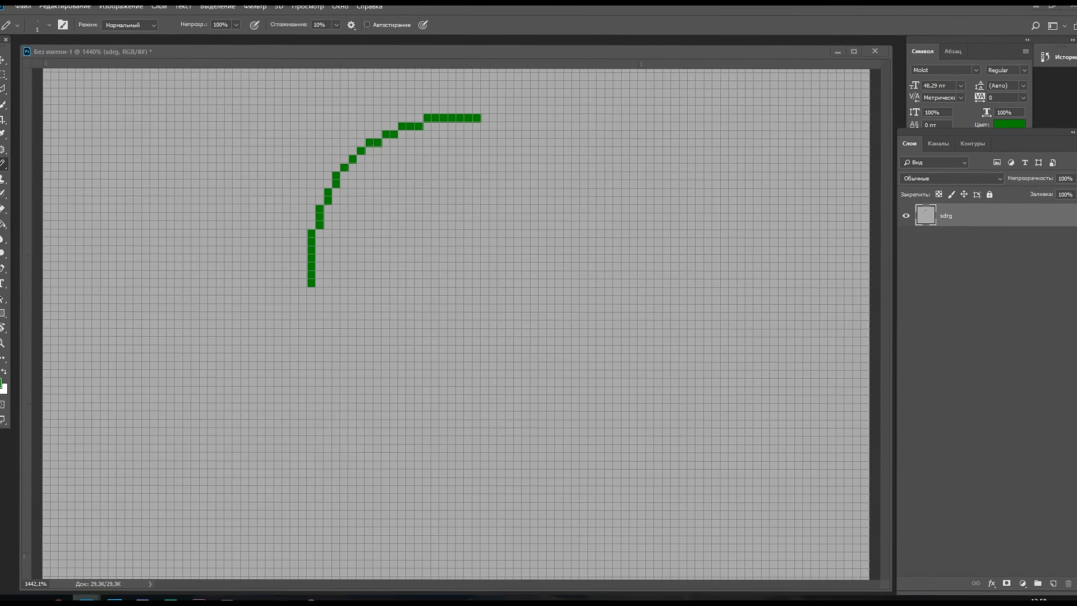
# Draw the outline of the curled tail below the eye's left side and the eye's bottom arc in dark green.
pyautogui.moveTo(303, 284)
pyautogui.mouseDown()
pyautogui.moveTo(276, 384)
pyautogui.moveTo(254, 396)
pyautogui.moveTo(290, 326)
pyautogui.moveTo(404, 382)
pyautogui.mouseUp()
pyautogui.scroll(5, 287, 303)
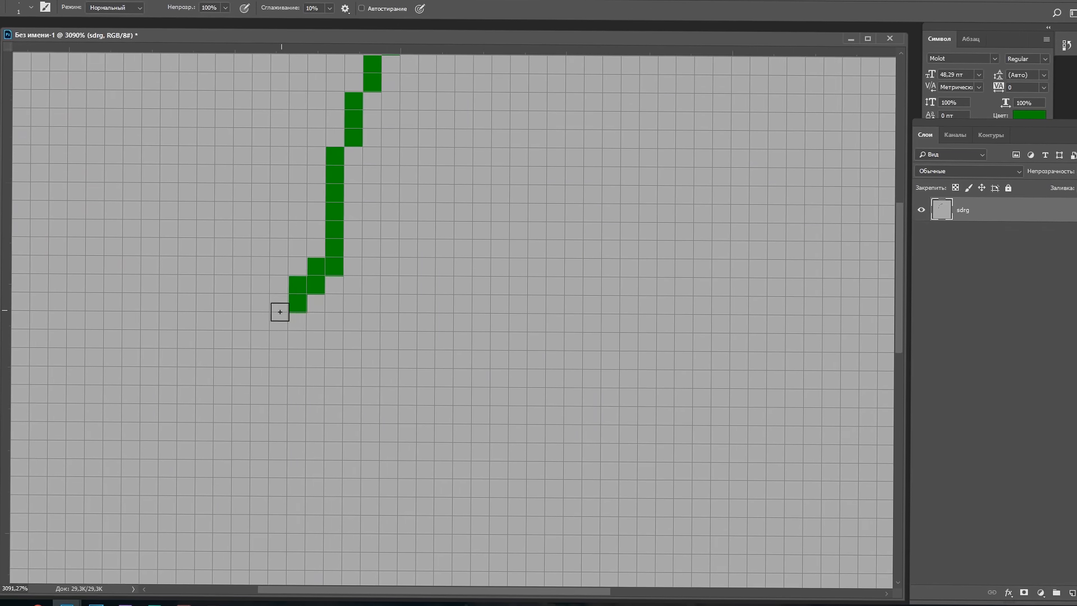
pyautogui.scroll(-5, 264, 392)
pyautogui.scroll(-4, 560, 368)
pyautogui.moveTo(560, 368)
pyautogui.mouseDown()
pyautogui.moveTo(657, 314)
pyautogui.moveTo(501, 263)
pyautogui.moveTo(516, 283)
pyautogui.moveTo(519, 346)
pyautogui.moveTo(475, 367)
pyautogui.moveTo(477, 319)
pyautogui.moveTo(459, 307)
pyautogui.moveTo(419, 348)
pyautogui.moveTo(436, 381)
pyautogui.moveTo(479, 402)
pyautogui.moveTo(519, 402)
pyautogui.moveTo(553, 356)
pyautogui.moveTo(554, 260)
pyautogui.moveTo(537, 237)
pyautogui.moveTo(505, 333)
pyautogui.moveTo(478, 307)
pyautogui.moveTo(455, 309)
pyautogui.moveTo(411, 271)
pyautogui.moveTo(355, 248)
pyautogui.moveTo(295, 291)
pyautogui.moveTo(364, 283)
pyautogui.moveTo(340, 246)
pyautogui.moveTo(347, 226)
pyautogui.moveTo(560, 285)
pyautogui.moveTo(416, 270)
pyautogui.moveTo(450, 295)
pyautogui.moveTo(541, 323)
pyautogui.moveTo(559, 360)
pyautogui.moveTo(478, 357)
pyautogui.moveTo(520, 358)
pyautogui.moveTo(539, 338)
pyautogui.moveTo(664, 290)
pyautogui.moveTo(548, 275)
pyautogui.moveTo(551, 462)
pyautogui.mouseUp()
pyautogui.scroll(5, 556, 260)
pyautogui.scroll(2, 363, 289)
pyautogui.hscroll(1, 548, 337)
pyautogui.hscroll(6, 575, 363)
pyautogui.hscroll(3, 548, 272)
pyautogui.scroll(4, 551, 461)
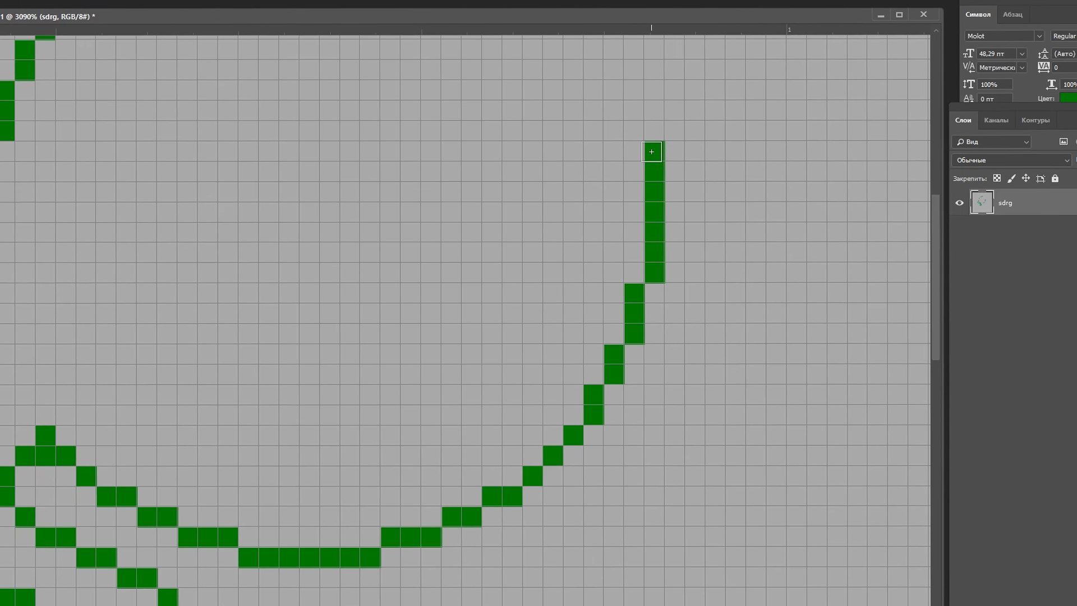
# Complete the right and upper-right arcs of the eye's circular outline and draw the edge separating the eye from the tail.
pyautogui.moveTo(652, 151); pyautogui.dragTo(634, 288)
pyautogui.scroll(4, 633, 288)
pyautogui.moveTo(594, 212)
pyautogui.mouseDown()
pyautogui.moveTo(513, 129)
pyautogui.moveTo(399, 89)
pyautogui.mouseUp()
pyautogui.scroll(-4, 609, 221)
pyautogui.scroll(4, 326, 329)
pyautogui.moveTo(369, 221)
pyautogui.mouseDown()
pyautogui.moveTo(395, 307)
pyautogui.moveTo(416, 331)
pyautogui.mouseUp()
pyautogui.click(420, 353)
pyautogui.scroll(-3, 168, 246)
pyautogui.scroll(-8, 192, 130)
pyautogui.scroll(7, 337, 197)
pyautogui.scroll(-7, 136, 160)
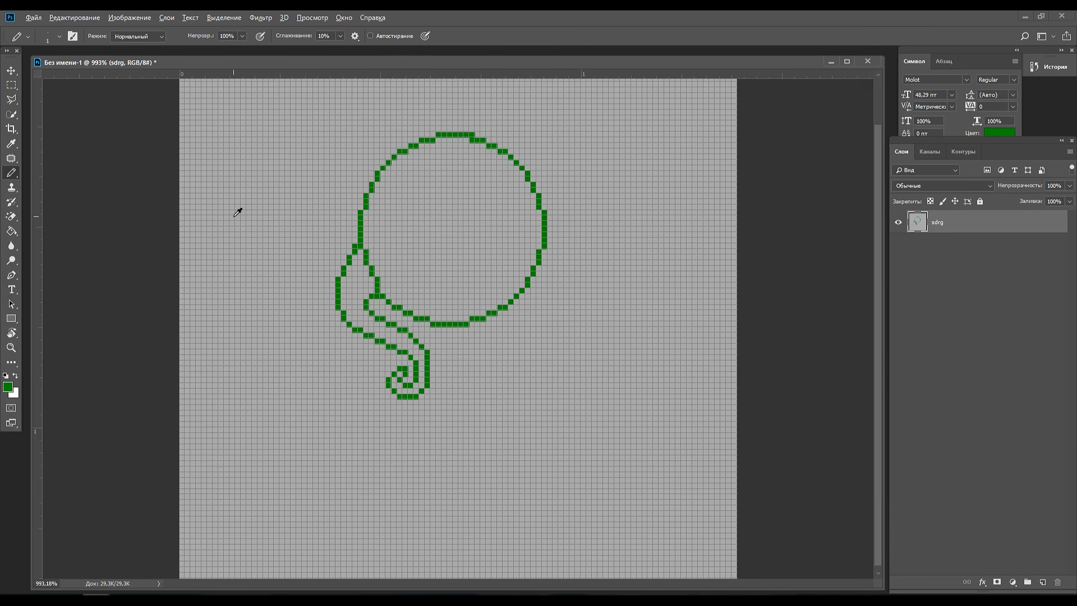
# Choose a brighter green and place a sample pixel of it beside the dark green sample pixel left of the eye.
pyautogui.scroll(3, 237, 212)
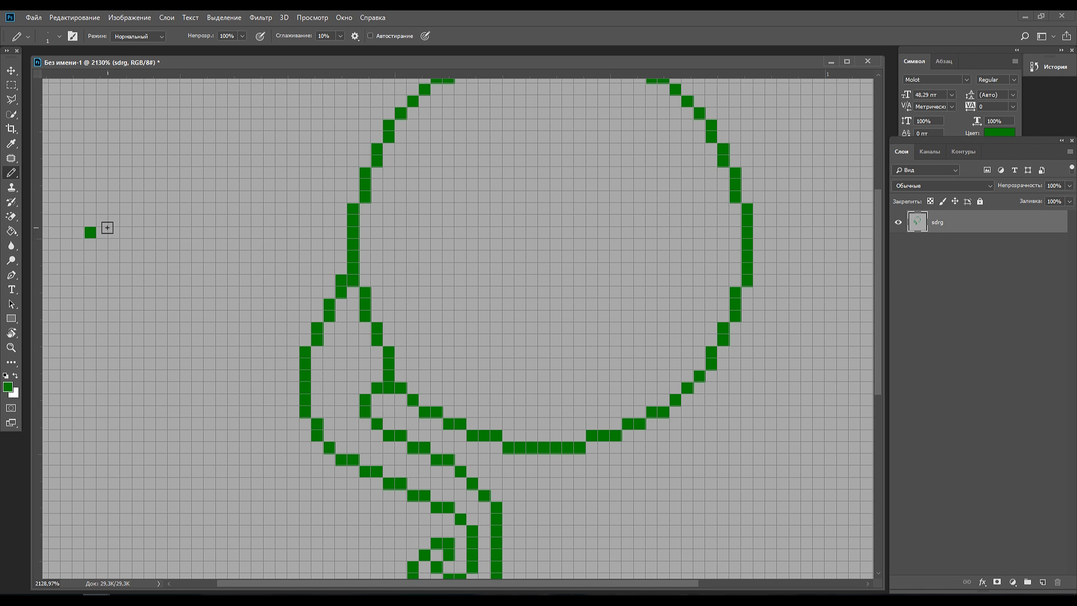
pyautogui.click(13, 389)
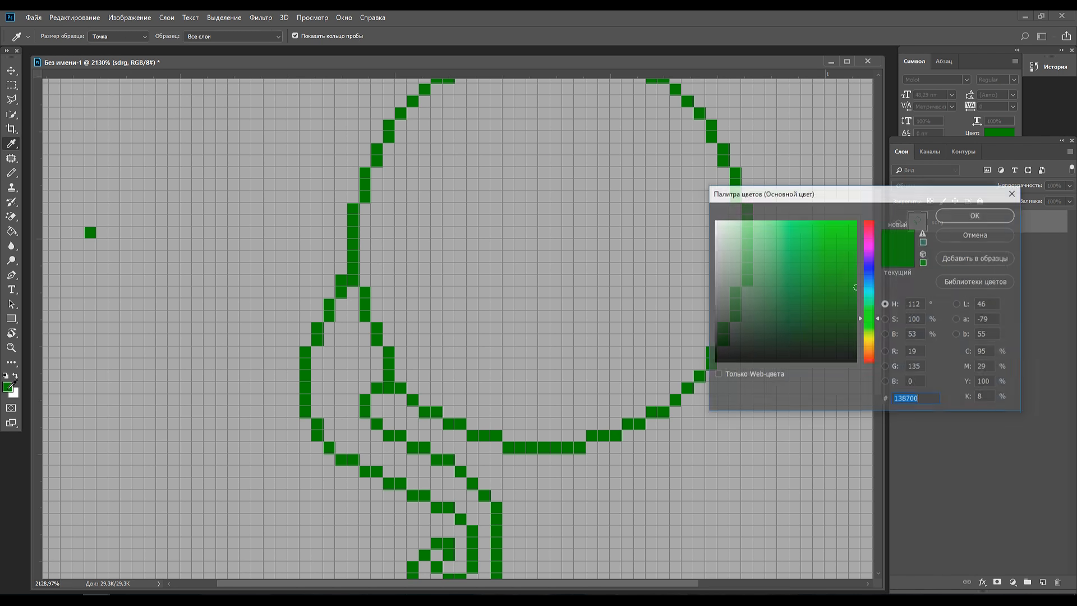
pyautogui.click(851, 271)
pyautogui.press('Return')
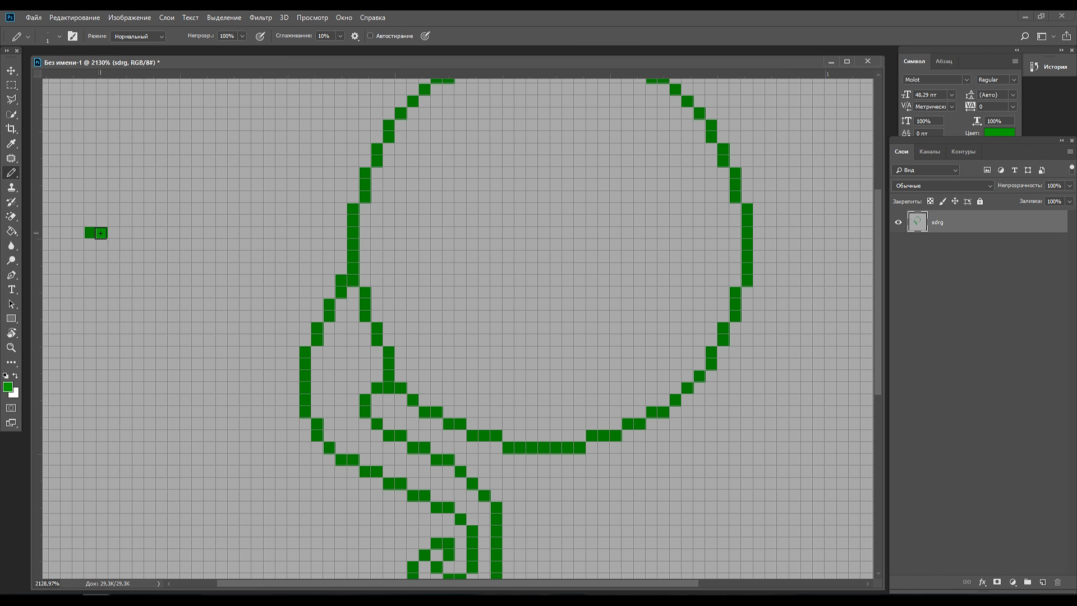
pyautogui.hotkey('ctrl', 'z')
pyautogui.click(8, 387)
pyautogui.click(851, 269)
pyautogui.press('Return')
pyautogui.click(102, 233)
# Shade the inside of the tail's left outline with bright green pixels from the eye down toward the curl.
pyautogui.scroll(3, 356, 302)
pyautogui.moveTo(400, 254)
pyautogui.mouseDown()
pyautogui.moveTo(400, 296)
pyautogui.moveTo(358, 382)
pyautogui.moveTo(337, 466)
pyautogui.mouseUp()
pyautogui.scroll(-4, 440, 310)
pyautogui.moveTo(358, 251)
pyautogui.mouseDown()
pyautogui.moveTo(358, 293)
pyautogui.moveTo(400, 314)
pyautogui.mouseUp()
pyautogui.moveTo(421, 335); pyautogui.dragTo(527, 378)
pyautogui.scroll(-2, 564, 286)
pyautogui.click(529, 285)
pyautogui.click(491, 264)
pyautogui.click(548, 300)
pyautogui.click(591, 321)
pyautogui.click(632, 321)
# Switch from the Magic Eraser to the regular Eraser and set it to Pencil mode with a 1-pixel size.
pyautogui.press('e')
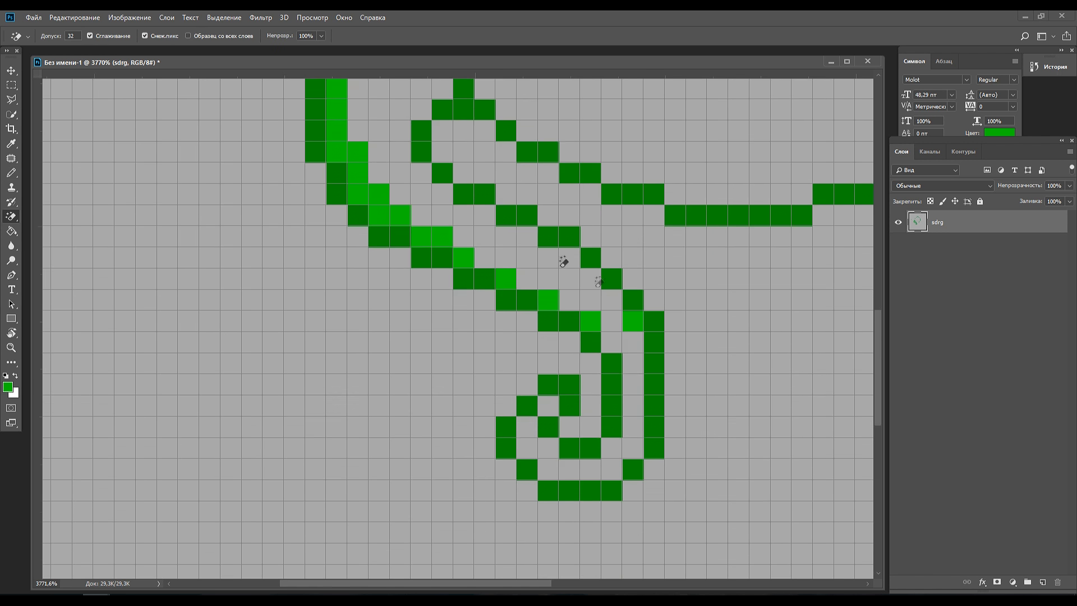
pyautogui.rightClick(16, 222)
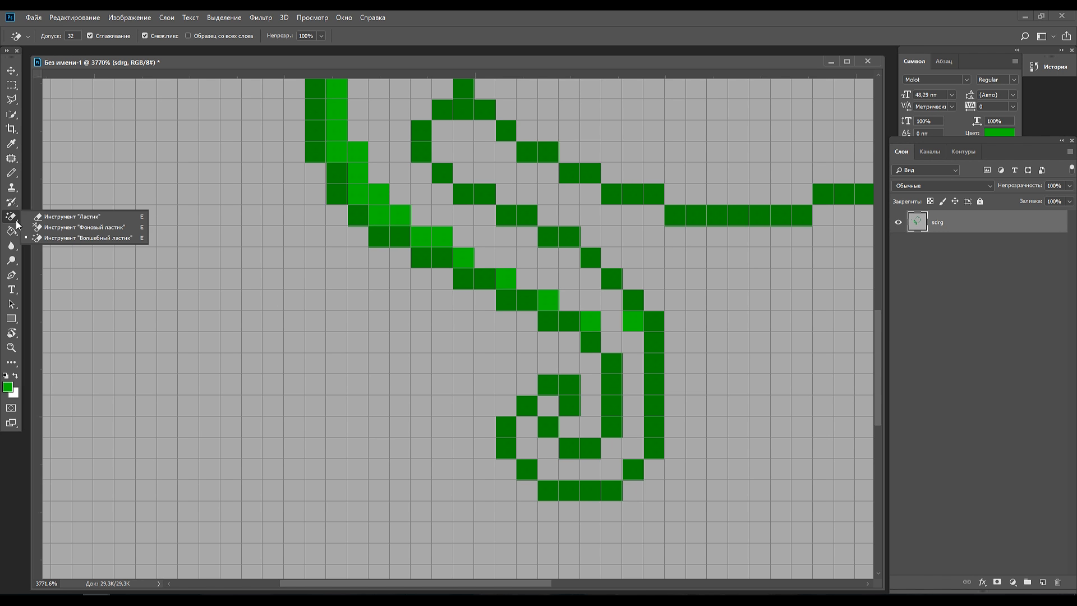
pyautogui.click(72, 216)
pyautogui.click(147, 36)
pyautogui.click(142, 56)
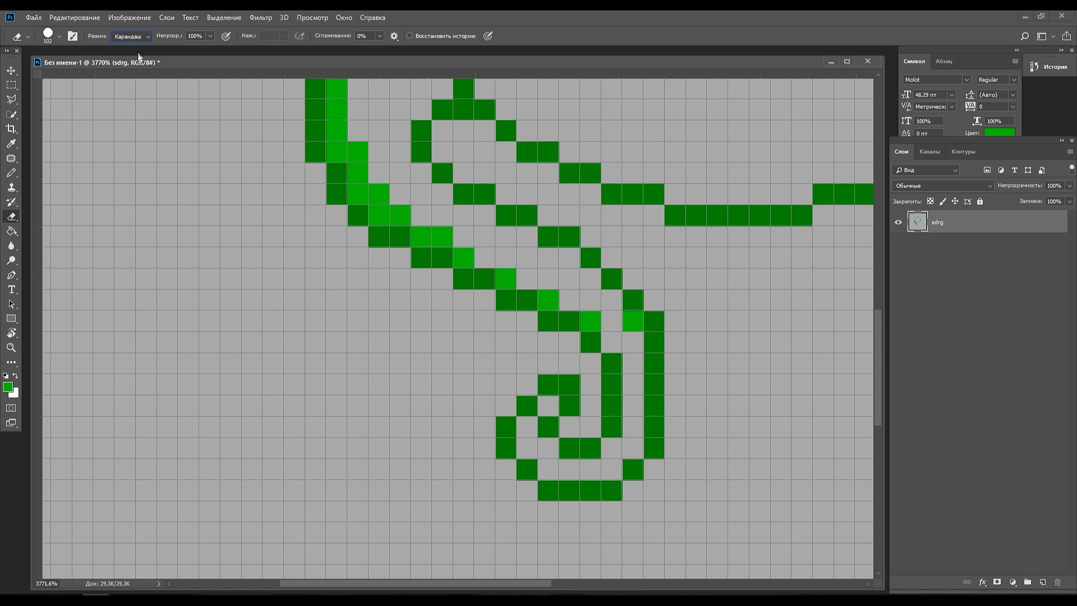
pyautogui.click(54, 38)
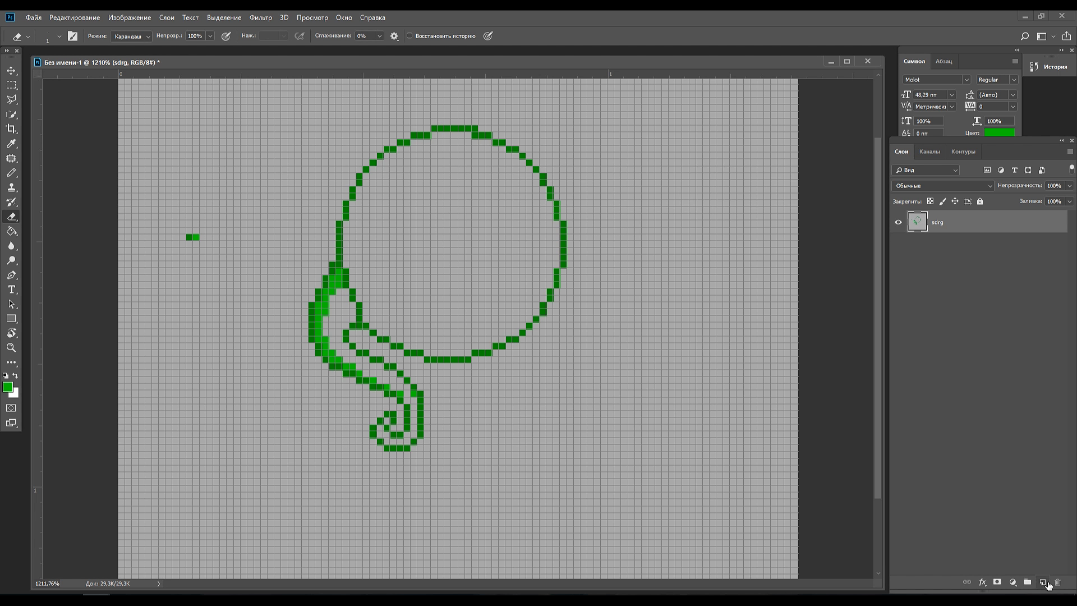
# Create a new empty layer above the drawing and toggle its visibility.
pyautogui.click(1044, 582)
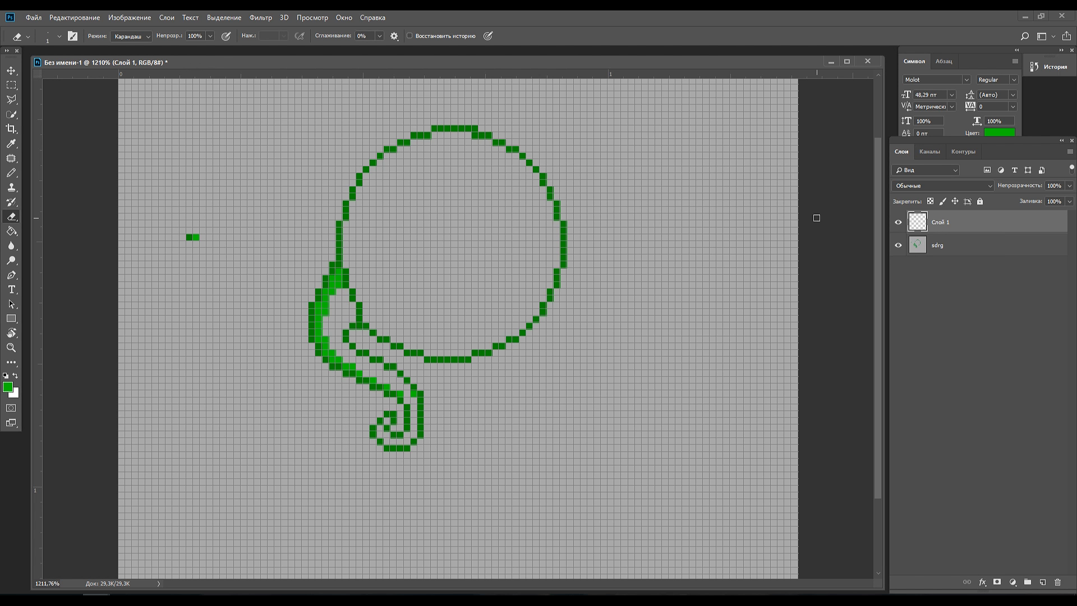
pyautogui.click(899, 223)
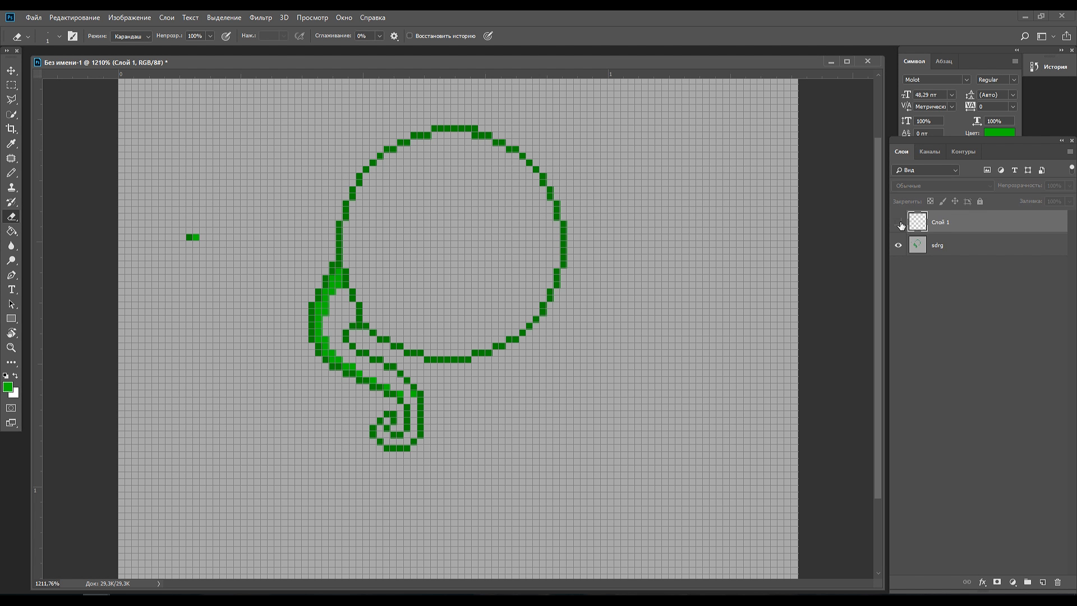
pyautogui.click(899, 224)
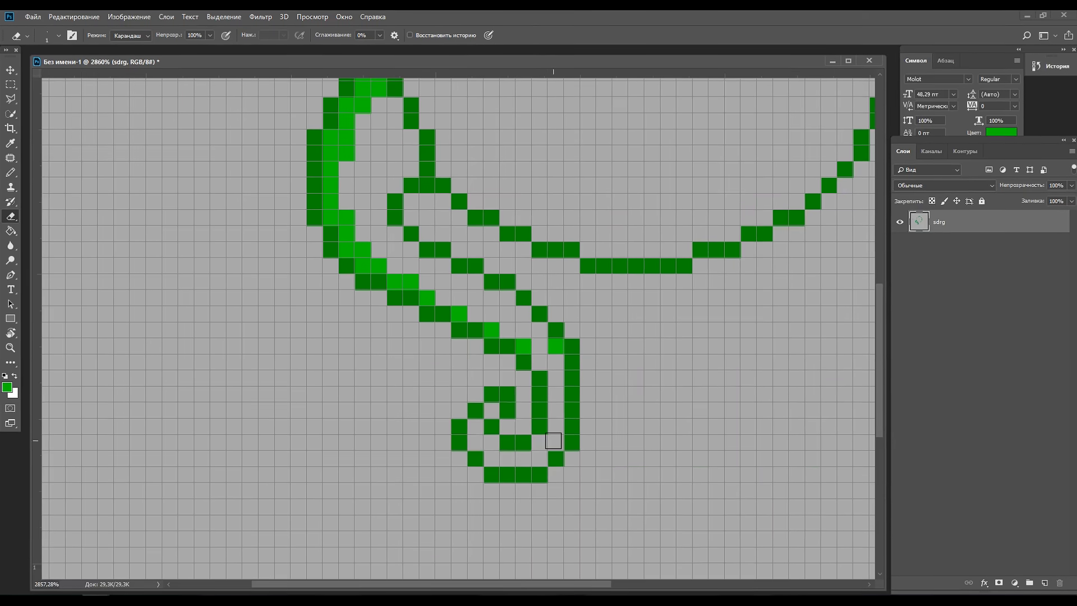
# Draw a bright green inner contour with the Pencil along the eye's top and left side.
pyautogui.scroll(6, 593, 327)
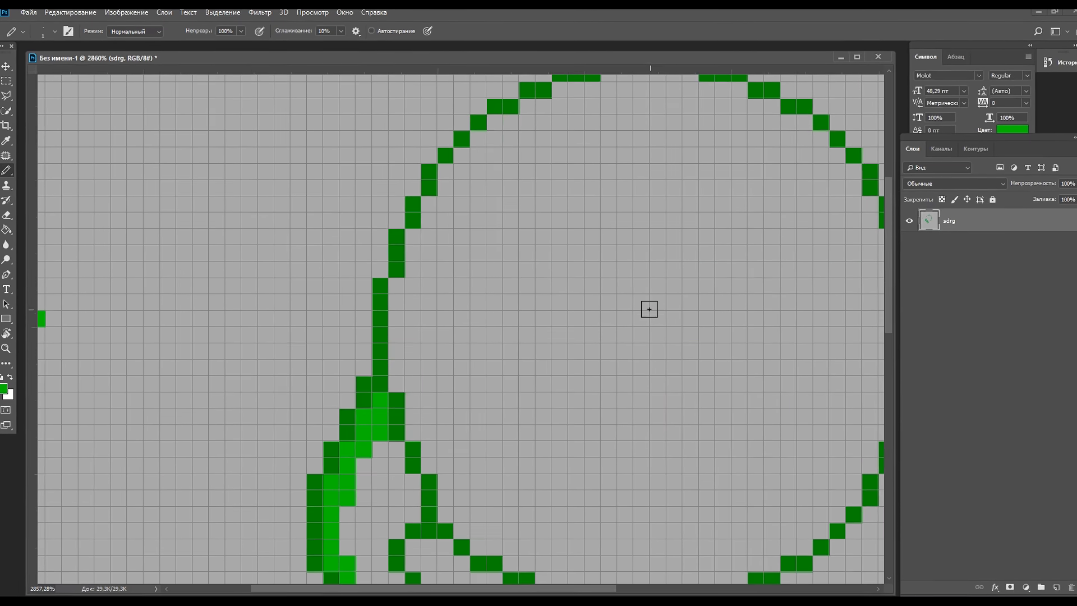
pyautogui.scroll(-2, 649, 308)
pyautogui.moveTo(709, 126)
pyautogui.mouseDown()
pyautogui.moveTo(666, 120)
pyautogui.moveTo(589, 141)
pyautogui.moveTo(546, 210)
pyautogui.moveTo(528, 213)
pyautogui.moveTo(490, 290)
pyautogui.moveTo(488, 413)
pyautogui.mouseUp()
pyautogui.hotkey('ctrl', 'z')
pyautogui.scroll(2, 526, 218)
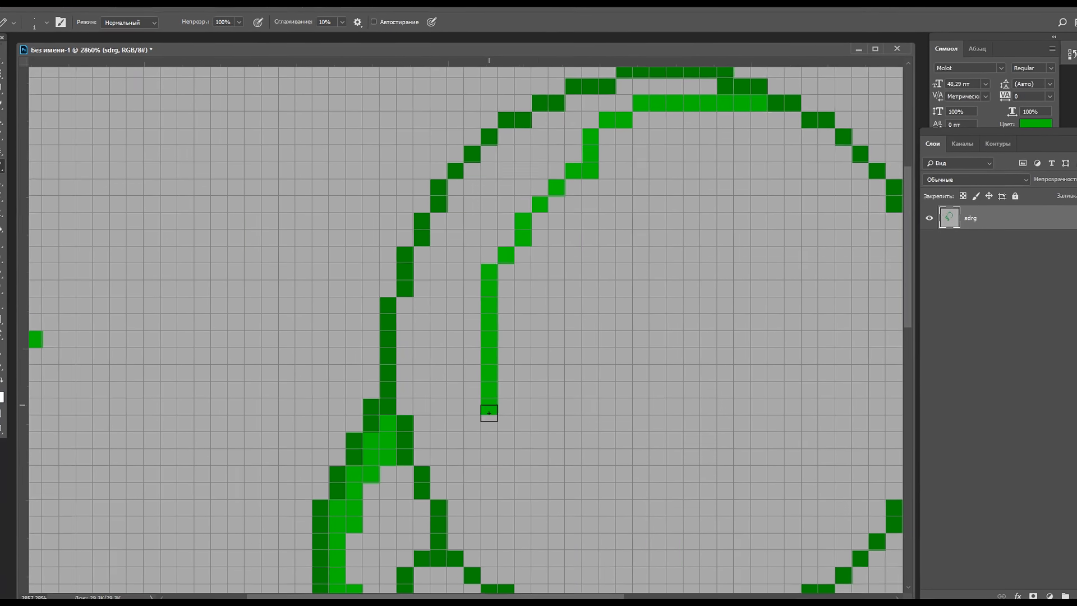
# Shade the inside of the eye's lower-right outline with stepped bright green pixels.
pyautogui.moveTo(567, 482); pyautogui.dragTo(334, 397)
pyautogui.moveTo(642, 437)
pyautogui.mouseDown()
pyautogui.moveTo(624, 447)
pyautogui.moveTo(664, 408)
pyautogui.mouseUp()
pyautogui.hotkey('ctrl', 'z')
pyautogui.scroll(2, 645, 438)
pyautogui.moveTo(622, 477)
pyautogui.mouseDown()
pyautogui.moveTo(637, 402)
pyautogui.moveTo(596, 428)
pyautogui.mouseUp()
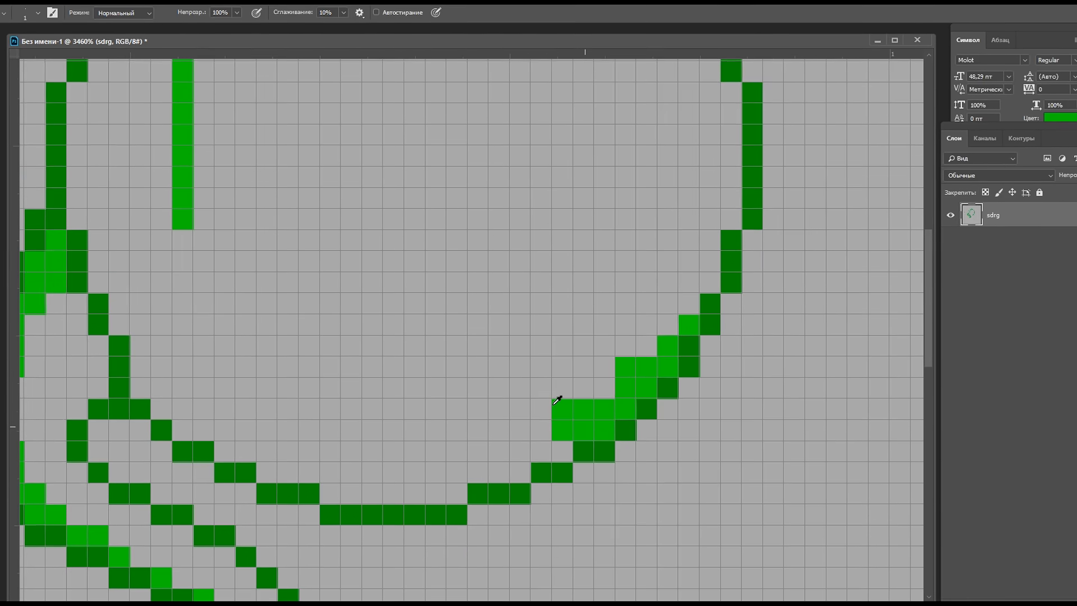
pyautogui.moveTo(532, 430); pyautogui.dragTo(630, 409)
# Close the bright green inner contour along the eye's lower left and bottom, and shade the inside of the upper-right outline.
pyautogui.moveTo(282, 221)
pyautogui.mouseDown()
pyautogui.moveTo(354, 312)
pyautogui.moveTo(361, 339)
pyautogui.moveTo(349, 332)
pyautogui.moveTo(401, 361)
pyautogui.moveTo(381, 383)
pyautogui.moveTo(497, 405)
pyautogui.moveTo(622, 380)
pyautogui.mouseUp()
pyautogui.scroll(-3, 441, 158)
pyautogui.scroll(2, 442, 159)
pyautogui.moveTo(644, 312)
pyautogui.mouseDown()
pyautogui.moveTo(601, 192)
pyautogui.moveTo(534, 224)
pyautogui.mouseUp()
pyautogui.scroll(-2, 534, 224)
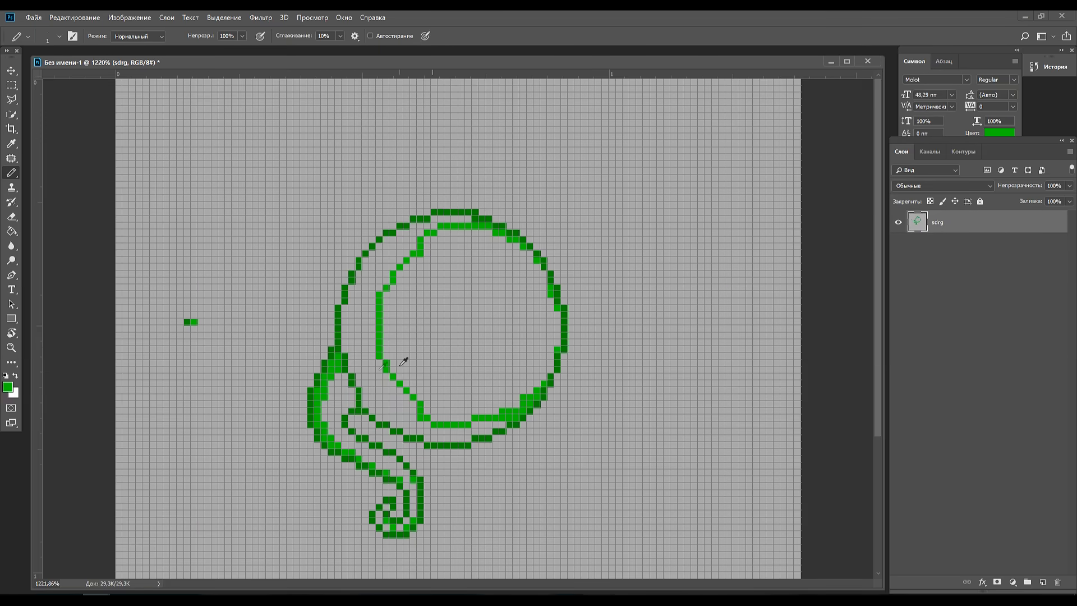
# Fill the crescent between the eye's outer and inner outlines with bright green using the Paint Bucket with anti-aliasing off.
pyautogui.scroll(2, 393, 373)
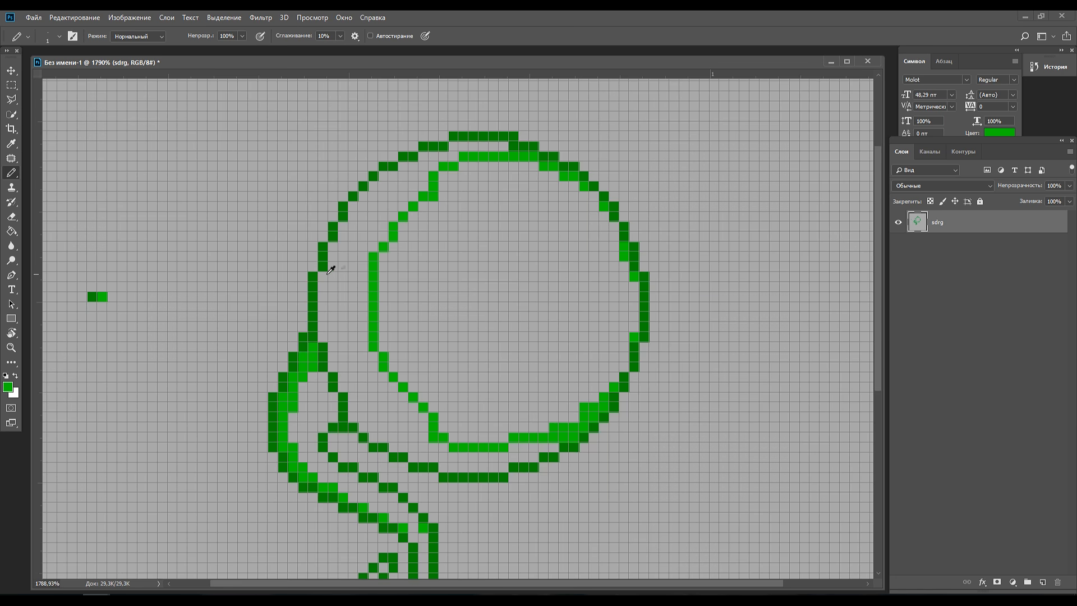
pyautogui.scroll(1, 391, 272)
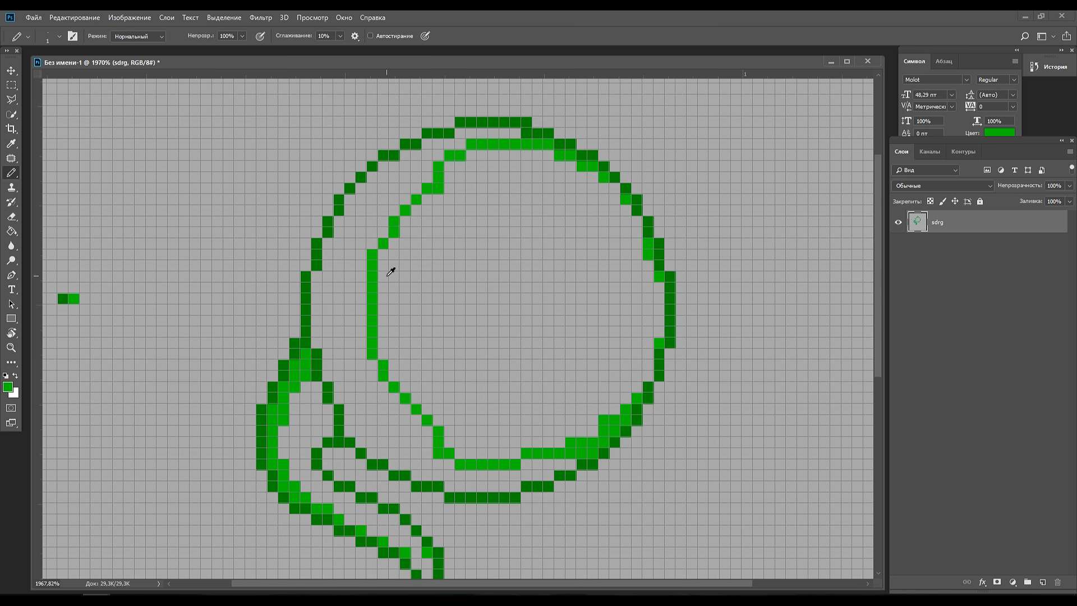
pyautogui.click(11, 232)
pyautogui.click(51, 237)
pyautogui.click(368, 214)
pyautogui.hotkey('ctrl', 'z')
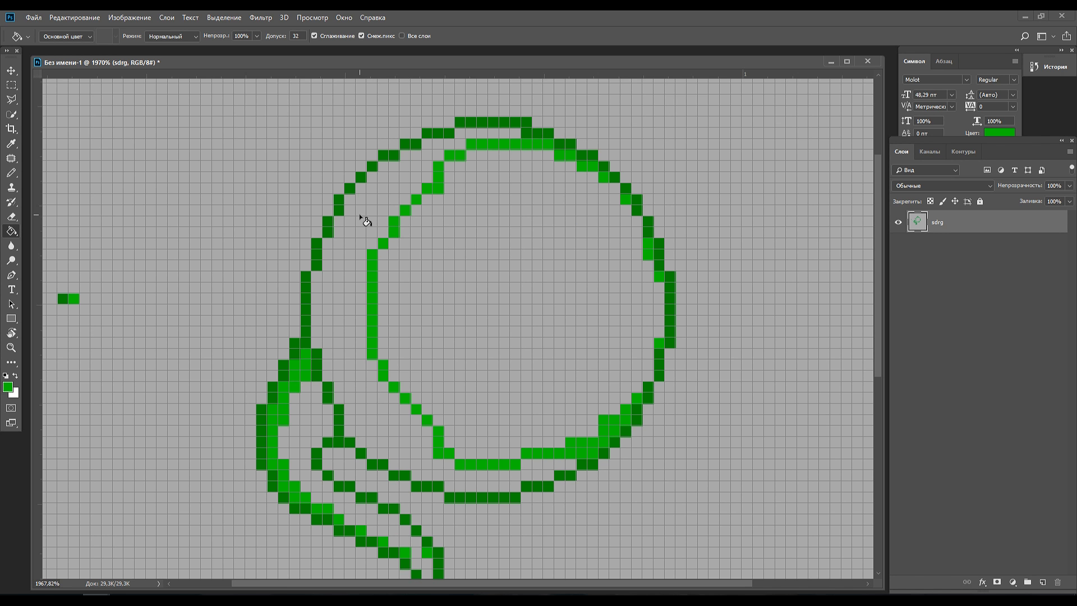
pyautogui.click(359, 214)
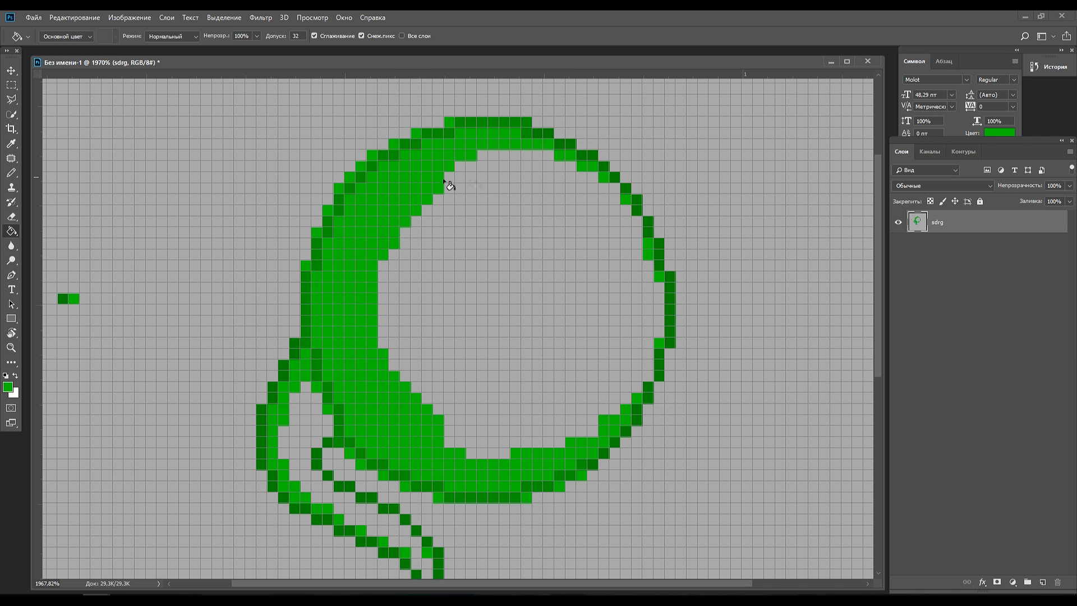
pyautogui.hotkey('ctrl', 'z')
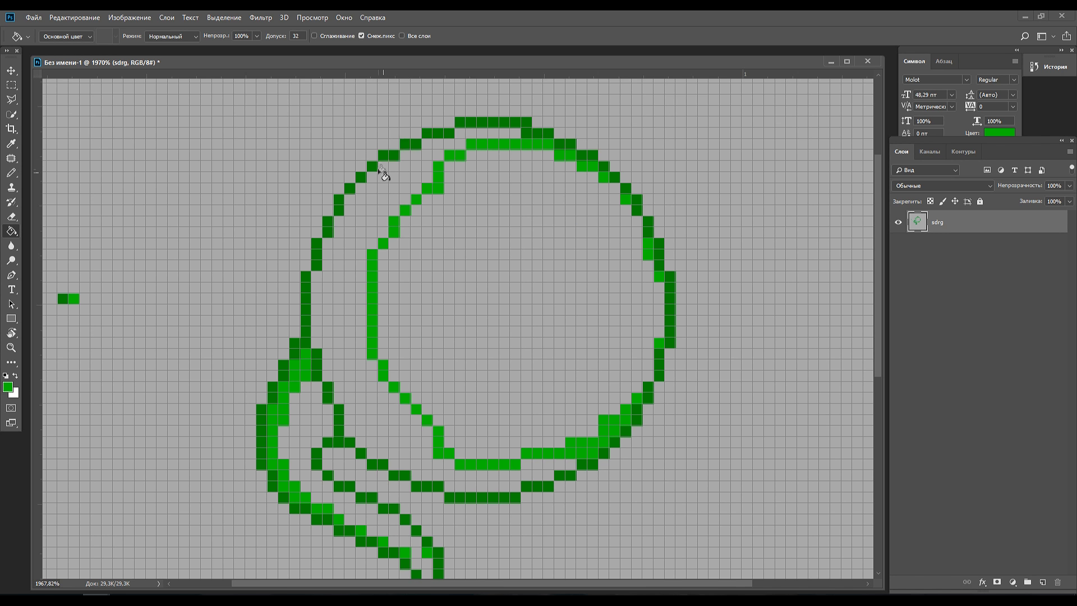
pyautogui.click(323, 37)
pyautogui.click(358, 203)
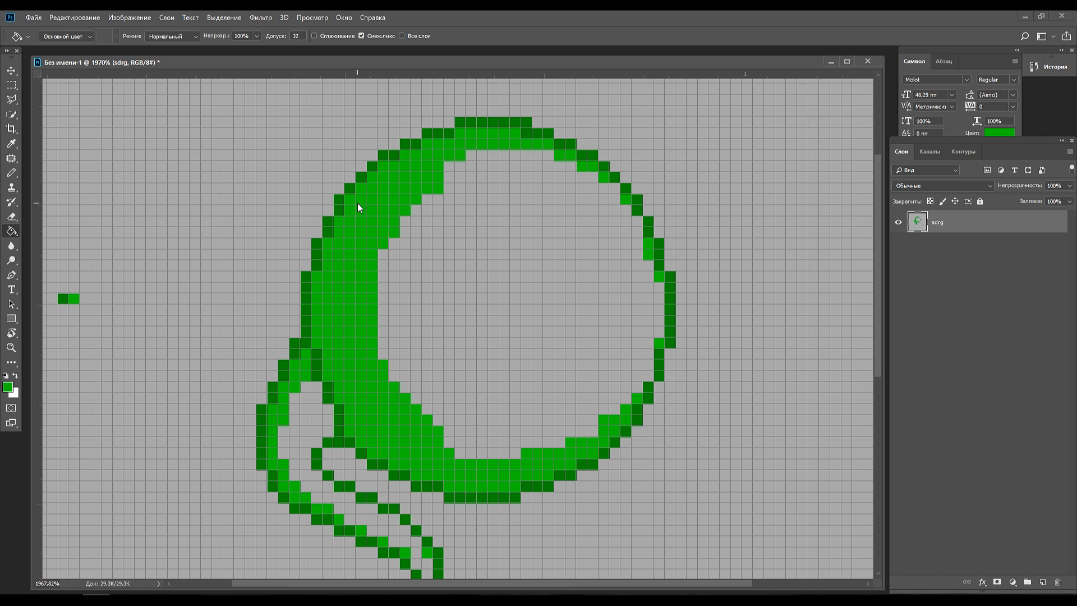
# Choose a yellow-green, add a sample pixel of it beside the greens, and fill the tail's interior and the eyeball.
pyautogui.scroll(-2, 499, 282)
pyautogui.click(8, 387)
pyautogui.click(963, 202)
pyautogui.press('b')
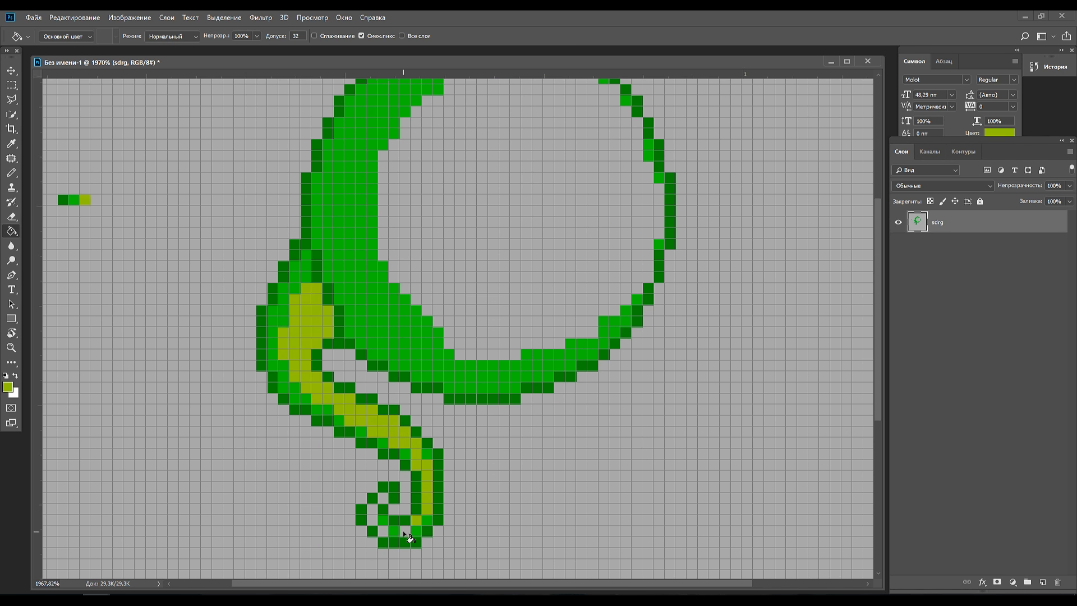
# Place a row of dark blue, medium blue and light blue sample pixels above the green samples.
pyautogui.click(873, 274)
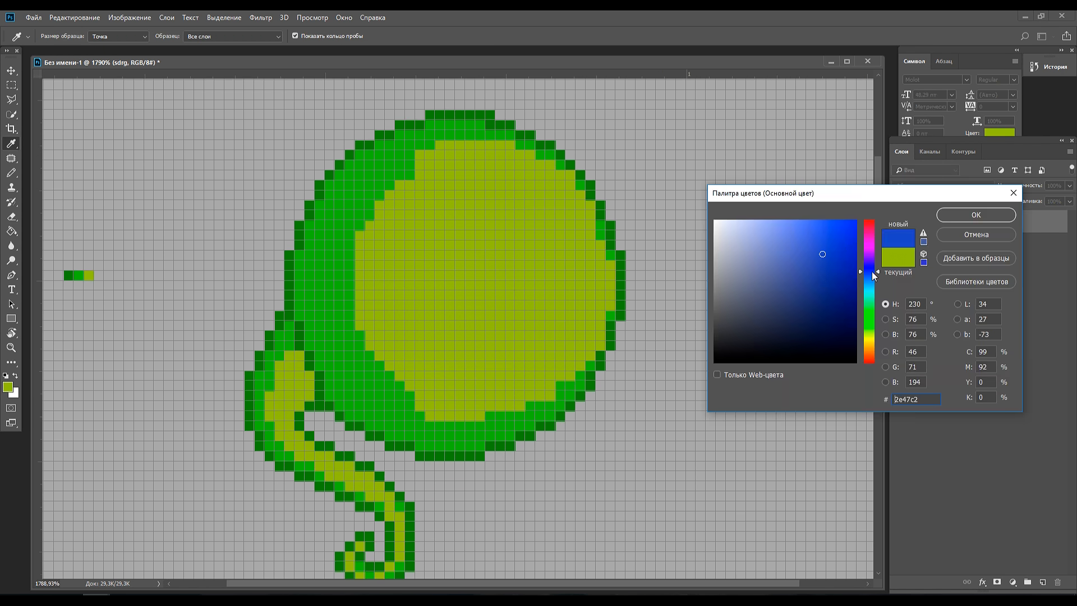
pyautogui.click(976, 215)
pyautogui.click(79, 245)
pyautogui.click(8, 387)
pyautogui.click(976, 215)
pyautogui.click(89, 246)
pyautogui.click(8, 387)
pyautogui.click(976, 215)
pyautogui.moveTo(108, 245); pyautogui.dragTo(99, 245)
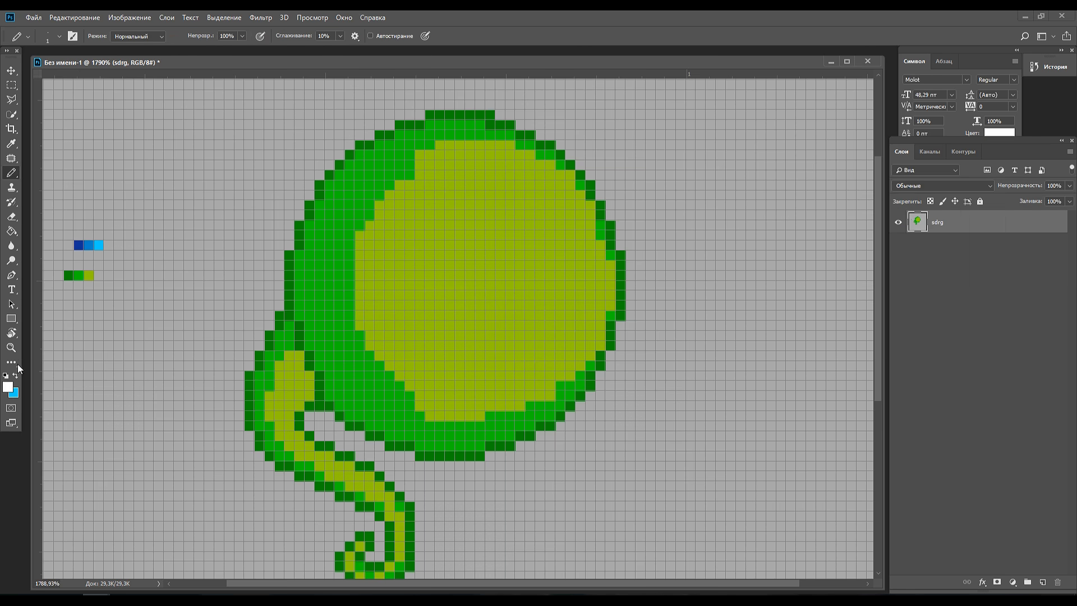
# Add white, near-black and gray sample pixels around the row of blue samples.
pyautogui.click(8, 387)
pyautogui.click(976, 215)
pyautogui.click(8, 387)
pyautogui.click(976, 215)
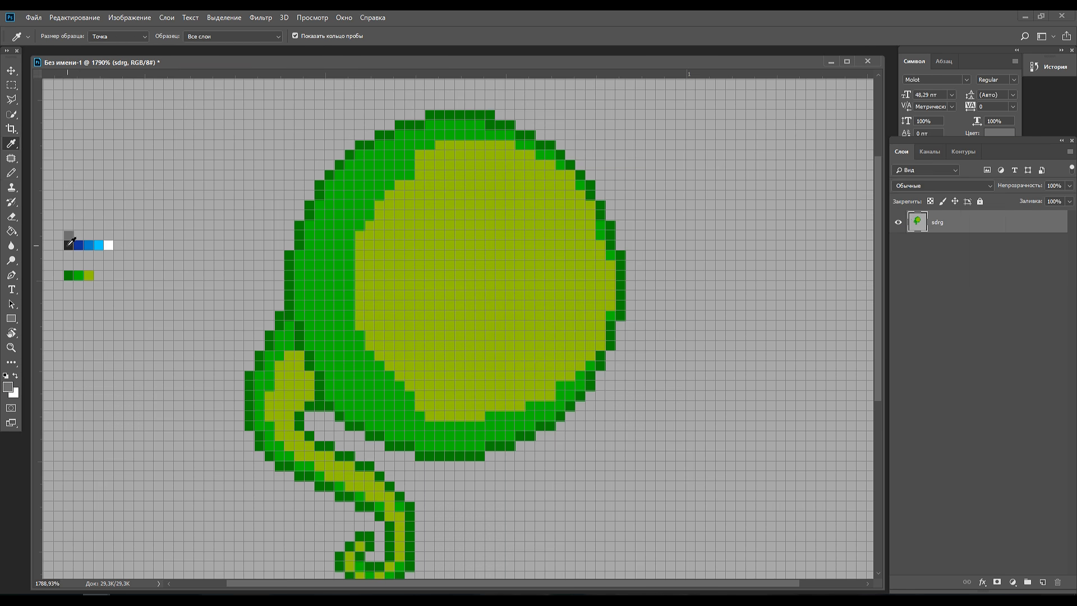
# Sample the dark blue and draw the iris outline's top and right arcs with the Pencil on the eyeball.
pyautogui.keyDown('alt'); pyautogui.click(79, 245); pyautogui.keyUp('alt')
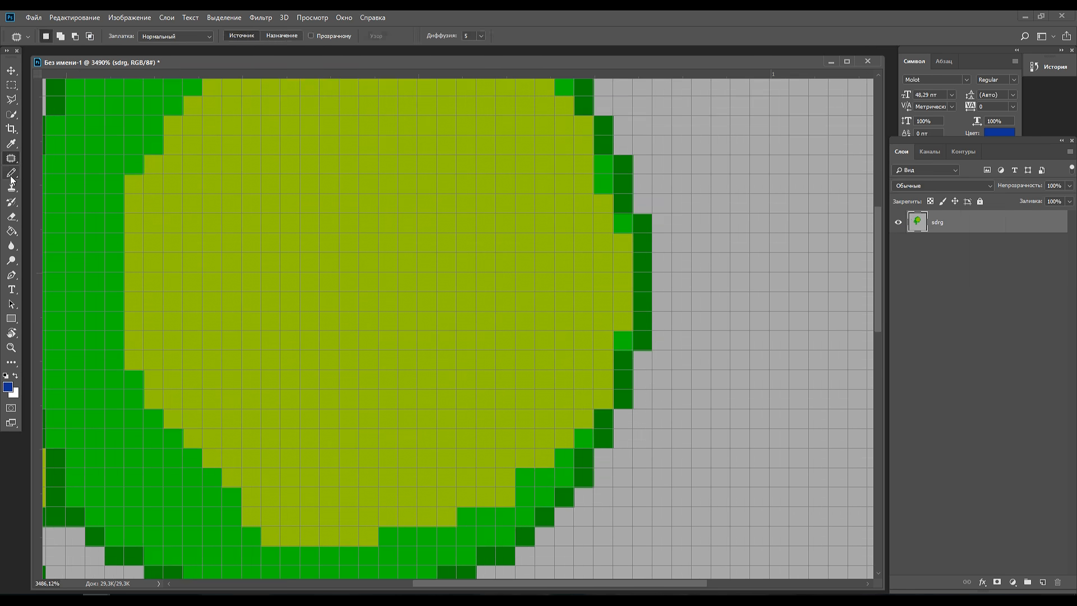
pyautogui.click(11, 174)
pyautogui.scroll(-1, 566, 215)
pyautogui.click(584, 214)
pyautogui.moveTo(565, 194)
pyautogui.mouseDown()
pyautogui.moveTo(563, 294)
pyautogui.moveTo(545, 337)
pyautogui.moveTo(447, 376)
pyautogui.mouseUp()
pyautogui.click(584, 234)
pyautogui.scroll(-6, 580, 241)
pyautogui.scroll(3, 536, 211)
pyautogui.scroll(1, 527, 242)
pyautogui.moveTo(520, 238)
pyautogui.mouseDown()
pyautogui.moveTo(488, 163)
pyautogui.moveTo(454, 162)
pyautogui.moveTo(455, 138)
pyautogui.moveTo(379, 143)
pyautogui.moveTo(336, 164)
pyautogui.moveTo(295, 221)
pyautogui.mouseUp()
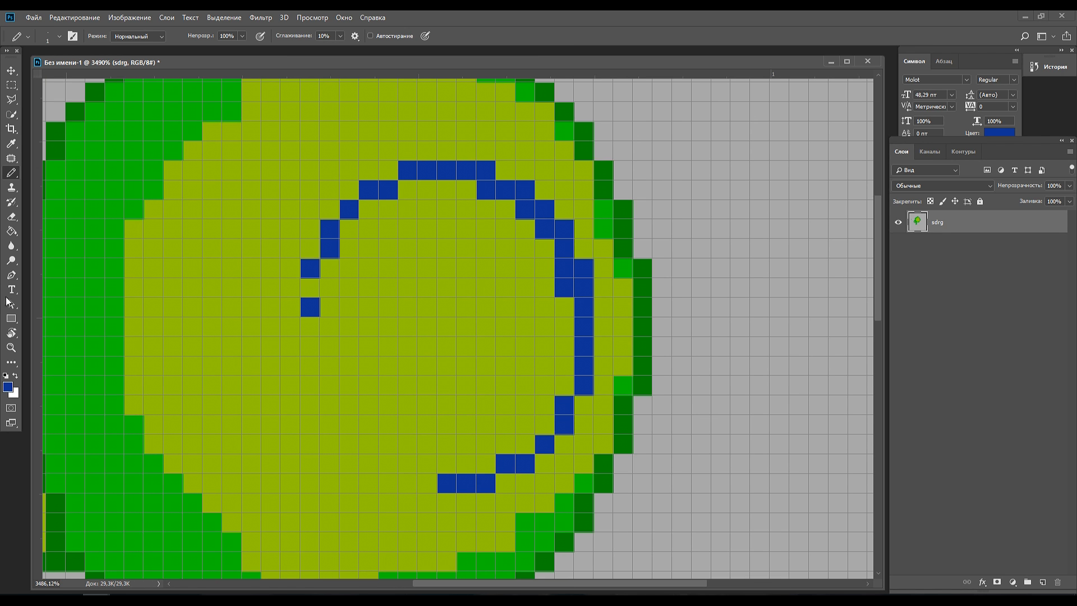
# Sample the medium blue and draw the left and lower-left arcs of the iris outline.
pyautogui.scroll(-6, 8, 292)
pyautogui.click(12, 144)
pyautogui.click(124, 284)
pyautogui.click(11, 173)
pyautogui.scroll(7, 370, 279)
pyautogui.click(363, 231)
pyautogui.moveTo(363, 274)
pyautogui.mouseDown()
pyautogui.moveTo(363, 333)
pyautogui.moveTo(427, 399)
pyautogui.moveTo(491, 420)
pyautogui.mouseUp()
# Add medium blue shading and scattered texture pixels inside the iris's right and top edges.
pyautogui.scroll(1, 561, 397)
pyautogui.moveTo(556, 416)
pyautogui.mouseDown()
pyautogui.moveTo(598, 395)
pyautogui.moveTo(577, 351)
pyautogui.mouseUp()
pyautogui.scroll(2, 600, 348)
pyautogui.moveTo(641, 336); pyautogui.dragTo(620, 271)
pyautogui.scroll(2, 611, 256)
pyautogui.moveTo(595, 211)
pyautogui.mouseDown()
pyautogui.moveTo(504, 147)
pyautogui.moveTo(415, 162)
pyautogui.moveTo(447, 201)
pyautogui.moveTo(409, 234)
pyautogui.moveTo(391, 200)
pyautogui.mouseUp()
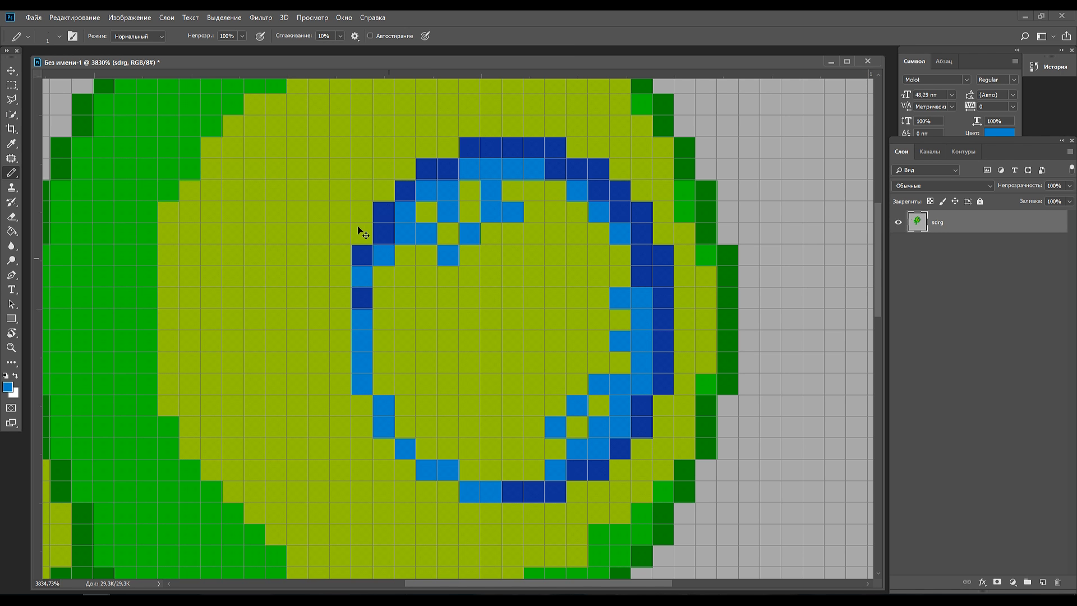
# Sample the near-black and draw a solid oval pupil in the right half of the iris.
pyautogui.scroll(-9, 389, 259)
pyautogui.scroll(3, 136, 275)
pyautogui.keyDown('alt'); pyautogui.click(138, 260); pyautogui.keyUp('alt')
pyautogui.scroll(7, 769, 263)
pyautogui.moveTo(688, 265)
pyautogui.mouseDown()
pyautogui.moveTo(688, 314)
pyautogui.moveTo(621, 356)
pyautogui.mouseUp()
pyautogui.hotkey('ctrl', 'z')
pyautogui.scroll(-1, 664, 250)
pyautogui.moveTo(664, 250)
pyautogui.mouseDown()
pyautogui.moveTo(654, 289)
pyautogui.moveTo(583, 361)
pyautogui.moveTo(511, 219)
pyautogui.moveTo(614, 177)
pyautogui.moveTo(634, 195)
pyautogui.mouseUp()
pyautogui.moveTo(586, 185)
pyautogui.mouseDown()
pyautogui.moveTo(537, 222)
pyautogui.moveTo(626, 252)
pyautogui.mouseUp()
pyautogui.scroll(-9, 603, 293)
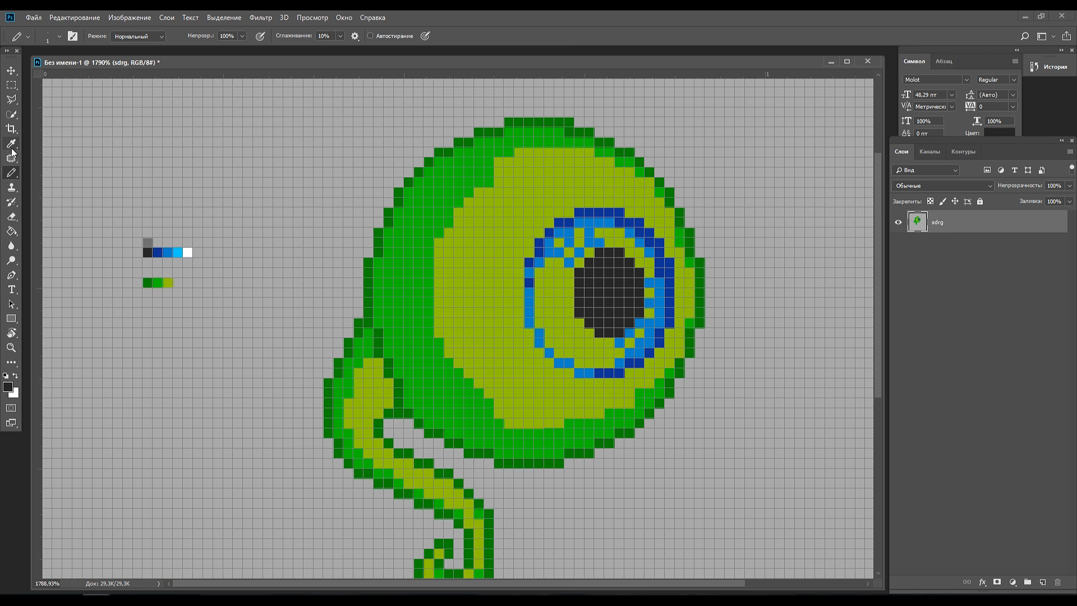
# Sample the gray and dot scattered fleck pixels over the pupil.
pyautogui.keyDown('alt'); pyautogui.click(148, 243); pyautogui.keyUp('alt')
pyautogui.scroll(8, 598, 288)
pyautogui.click(643, 231)
pyautogui.click(664, 254)
pyautogui.click(665, 297)
# Sample white from the palette and add highlight pixels across the pupil and the lower-left part of the iris.
pyautogui.scroll(-6, 637, 326)
pyautogui.keyDown('alt'); pyautogui.click(122, 262); pyautogui.keyUp('alt')
pyautogui.scroll(3, 676, 309)
pyautogui.scroll(3, 676, 310)
pyautogui.moveTo(593, 251); pyautogui.dragTo(634, 290)
pyautogui.click(633, 330)
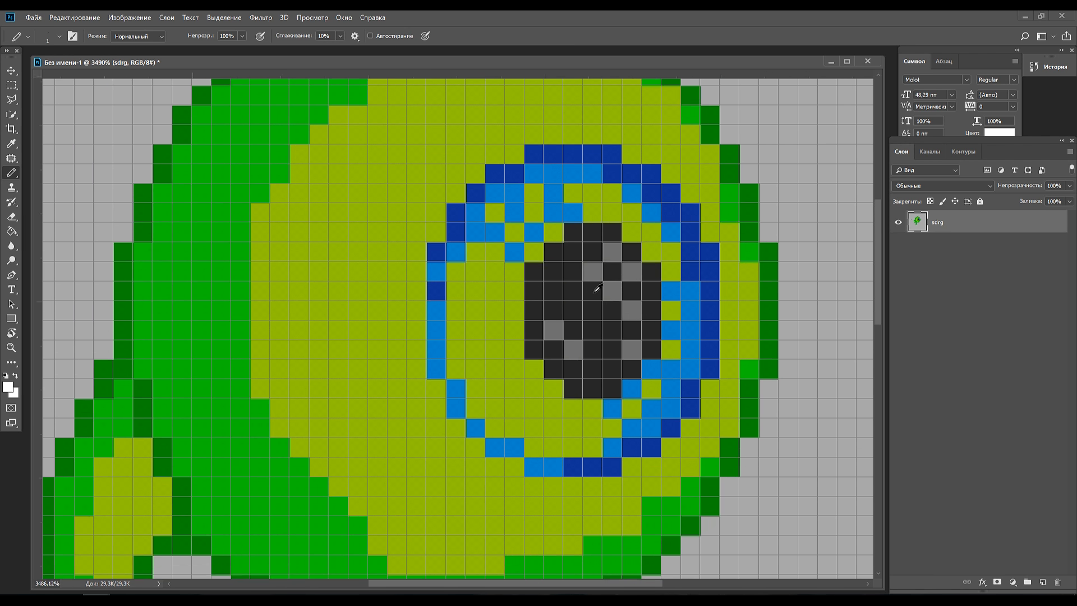
pyautogui.moveTo(555, 350); pyautogui.dragTo(574, 369)
pyautogui.moveTo(496, 330); pyautogui.dragTo(475, 349)
pyautogui.moveTo(515, 369); pyautogui.dragTo(515, 409)
pyautogui.click(554, 429)
# Sample light blue from the palette and fill the remaining yellow-green pixels inside the iris.
pyautogui.scroll(-4, 554, 415)
pyautogui.keyDown('alt'); pyautogui.click(115, 262); pyautogui.keyUp('alt')
pyautogui.scroll(3, 780, 325)
pyautogui.moveTo(729, 276)
pyautogui.mouseDown()
pyautogui.moveTo(697, 236)
pyautogui.moveTo(605, 205)
pyautogui.moveTo(535, 364)
pyautogui.mouseUp()
pyautogui.scroll(3, 748, 370)
pyautogui.click(723, 333)
pyautogui.moveTo(700, 380)
pyautogui.mouseDown()
pyautogui.moveTo(558, 381)
pyautogui.moveTo(581, 404)
pyautogui.mouseUp()
pyautogui.moveTo(534, 428); pyautogui.dragTo(511, 427)
# Change the foreground color to a dark blood red for the veins.
pyautogui.scroll(-5, 452, 303)
pyautogui.click(8, 387)
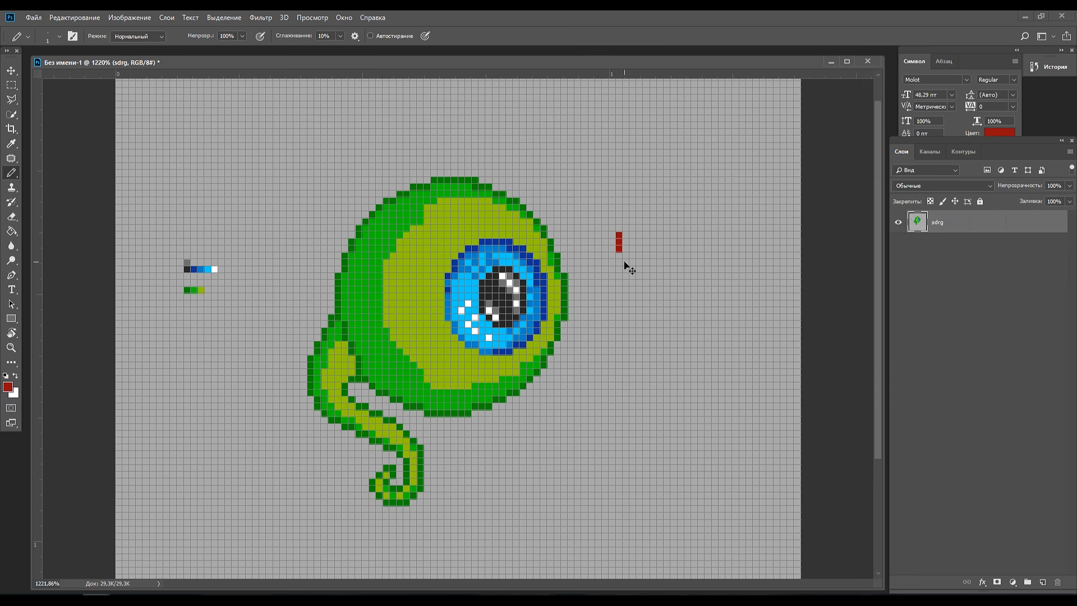
pyautogui.scroll(1, 629, 264)
pyautogui.click(8, 387)
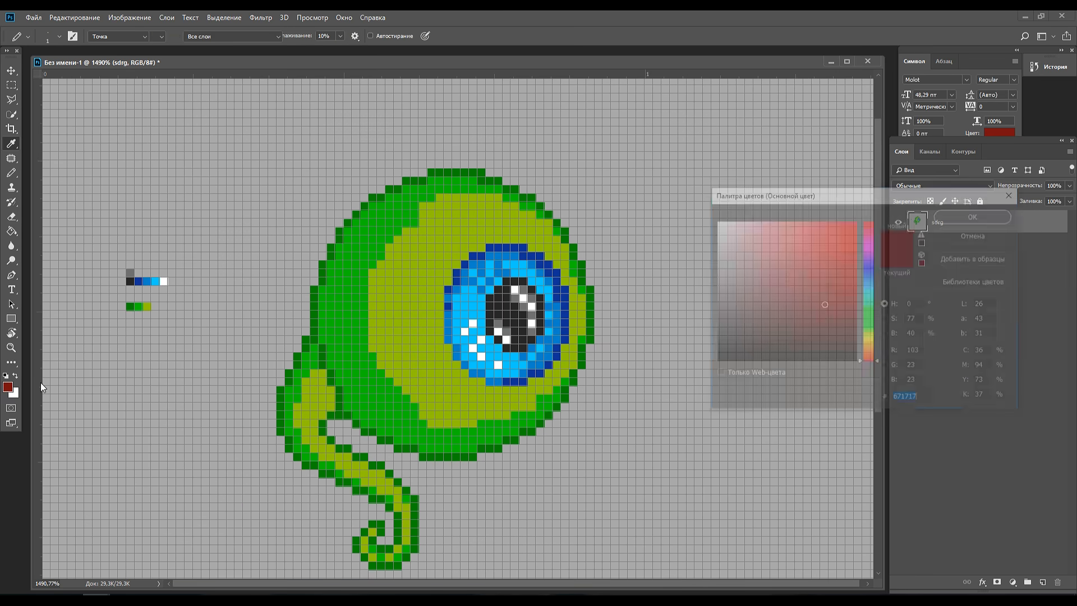
pyautogui.click(843, 321)
pyautogui.click(973, 217)
# Draw dark red vein pixels branching inward from the eyeball's top and upper-left edge.
pyautogui.scroll(5, 455, 188)
pyautogui.moveTo(457, 170); pyautogui.dragTo(457, 186)
pyautogui.moveTo(472, 201); pyautogui.dragTo(472, 215)
pyautogui.scroll(3, 415, 196)
pyautogui.moveTo(373, 178)
pyautogui.mouseDown()
pyautogui.moveTo(353, 198)
pyautogui.moveTo(412, 257)
pyautogui.mouseUp()
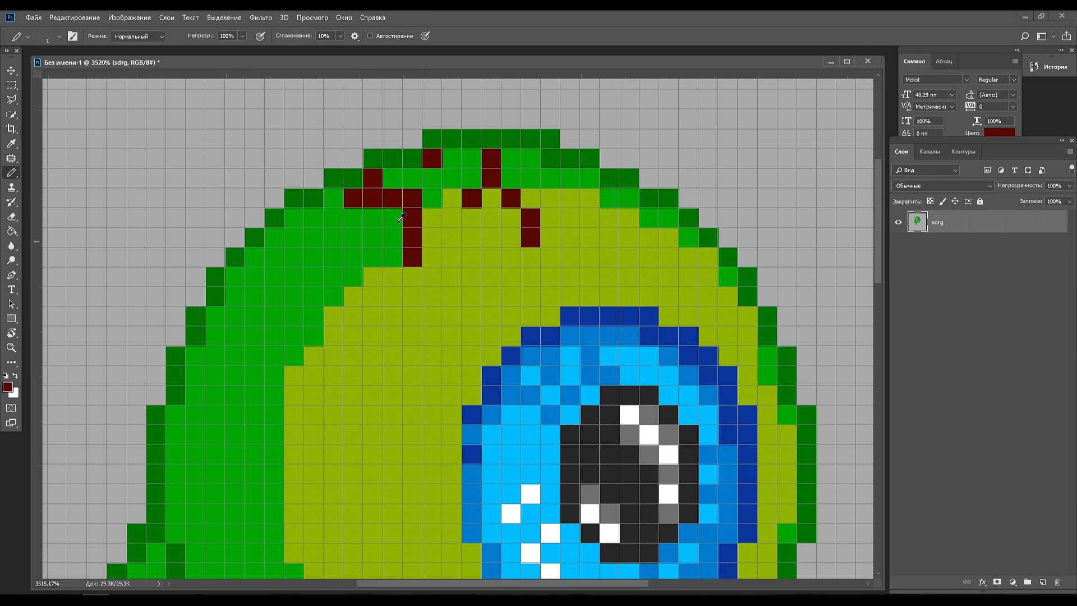
pyautogui.click(432, 277)
pyautogui.click(428, 241)
# Extend the dark red branching veins down the eyeball's upper-left side.
pyautogui.scroll(3, 359, 185)
pyautogui.moveTo(361, 178); pyautogui.dragTo(282, 284)
pyautogui.click(309, 310)
pyautogui.moveTo(388, 231)
pyautogui.mouseDown()
pyautogui.moveTo(413, 231)
pyautogui.moveTo(492, 310)
pyautogui.mouseUp()
pyautogui.scroll(-3, 185, 305)
pyautogui.scroll(1, 179, 308)
pyautogui.moveTo(206, 305)
pyautogui.mouseDown()
pyautogui.moveTo(351, 277)
pyautogui.moveTo(467, 277)
pyautogui.mouseUp()
pyautogui.click(323, 306)
pyautogui.scroll(-3, 337, 247)
pyautogui.moveTo(206, 251); pyautogui.dragTo(294, 251)
pyautogui.hotkey('ctrl', 'alt', 'z')
pyautogui.hotkey('ctrl', 'alt', 'z')
pyautogui.hotkey('ctrl', 'alt', 'z')
# Draw a short vein and longer branching veins from the eyeball's left edge toward the iris.
pyautogui.moveTo(206, 223); pyautogui.dragTo(293, 222)
pyautogui.scroll(1, 328, 194)
pyautogui.click(466, 125)
pyautogui.moveTo(207, 327); pyautogui.dragTo(438, 328)
pyautogui.scroll(-3, 336, 280)
pyautogui.moveTo(235, 260)
pyautogui.mouseDown()
pyautogui.moveTo(293, 288)
pyautogui.moveTo(467, 233)
pyautogui.mouseUp()
# Draw thick branching dark red veins along the eyeball's lower-left and bottom edges.
pyautogui.scroll(-3, 313, 267)
pyautogui.scroll(-1, 368, 244)
pyautogui.click(409, 285)
pyautogui.moveTo(466, 286); pyautogui.dragTo(466, 314)
pyautogui.moveTo(380, 257); pyautogui.dragTo(438, 285)
pyautogui.click(467, 227)
pyautogui.moveTo(495, 228)
pyautogui.mouseDown()
pyautogui.moveTo(525, 170)
pyautogui.moveTo(583, 227)
pyautogui.mouseUp()
pyautogui.moveTo(553, 142); pyautogui.dragTo(583, 112)
pyautogui.moveTo(525, 314); pyautogui.dragTo(553, 344)
pyautogui.moveTo(582, 315); pyautogui.dragTo(640, 257)
# Dot a few dark red vein pixels along the eyeball's bottom and lower-right edge.
pyautogui.scroll(-2, 488, 331)
pyautogui.moveTo(500, 339); pyautogui.dragTo(315, 361)
pyautogui.moveTo(474, 360); pyautogui.dragTo(497, 360)
pyautogui.scroll(-5, 467, 319)
pyautogui.scroll(-1, 347, 253)
pyautogui.scroll(1, 349, 245)
pyautogui.scroll(1, 352, 236)
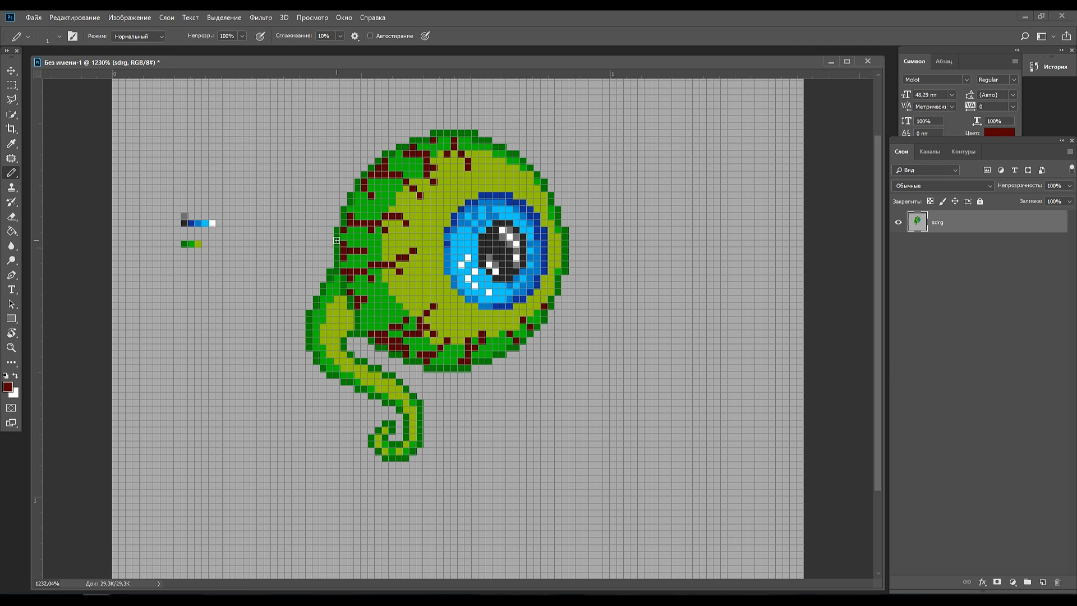
# Hide the grid over the canvas.
pyautogui.hotkey('alt', 'Tab')
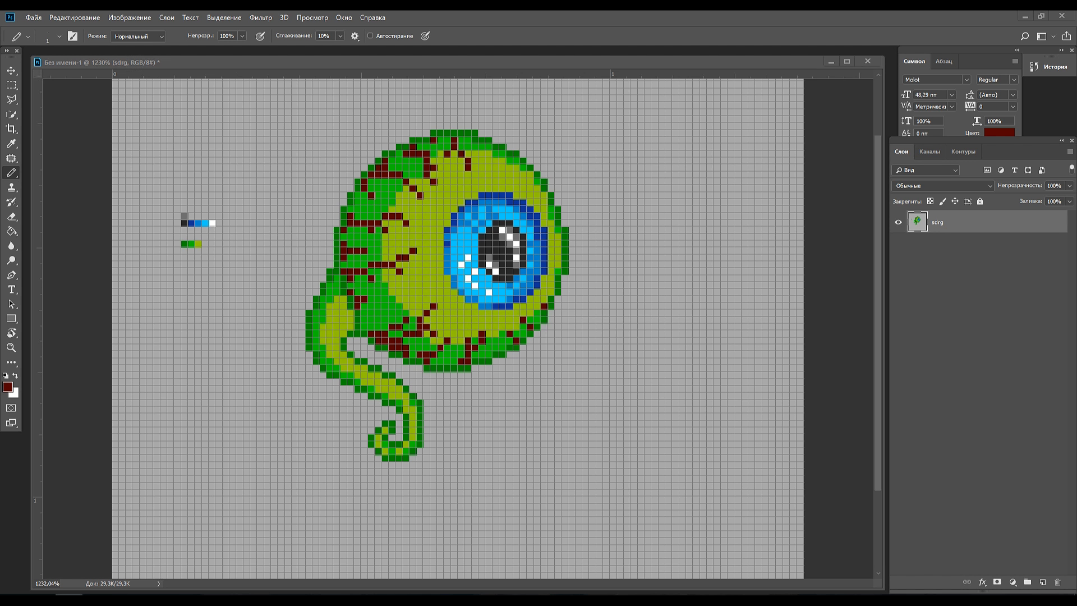
pyautogui.hotkey('alt', 'Tab')
pyautogui.click(303, 16)
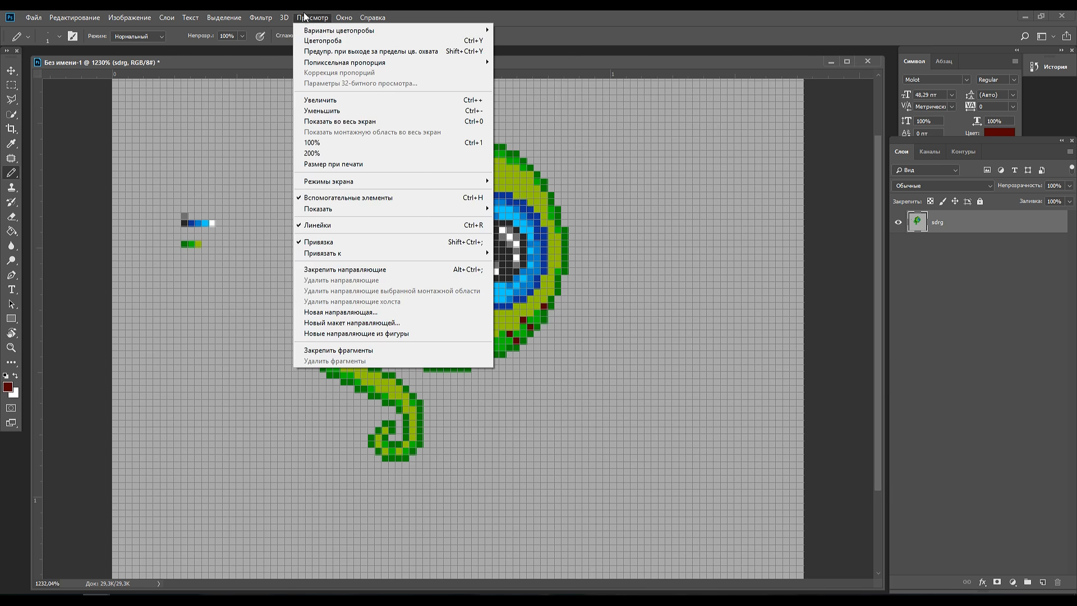
pyautogui.moveTo(419, 211)
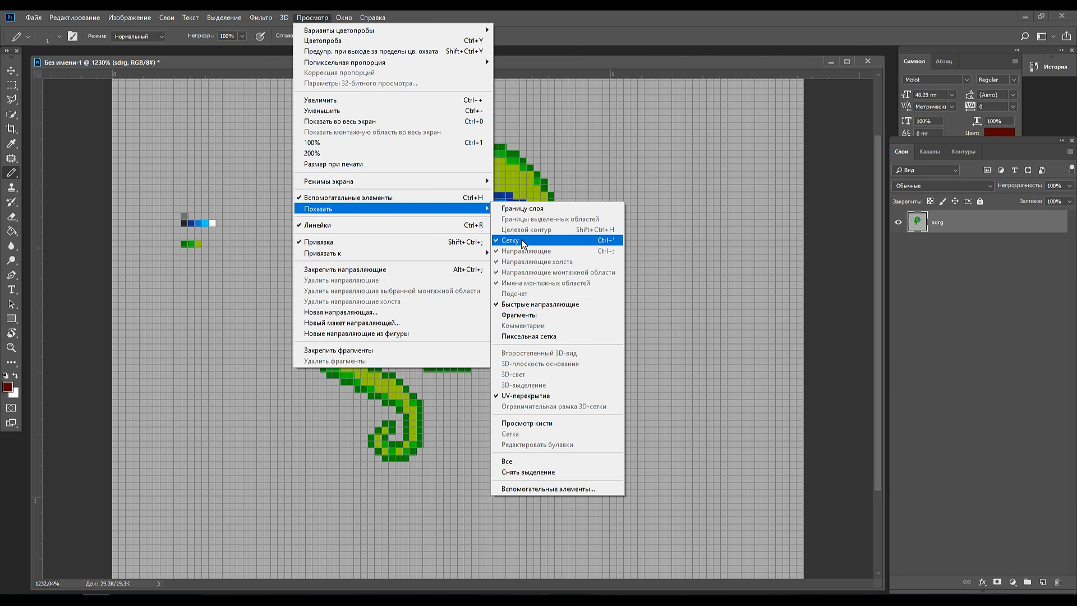
pyautogui.click(521, 240)
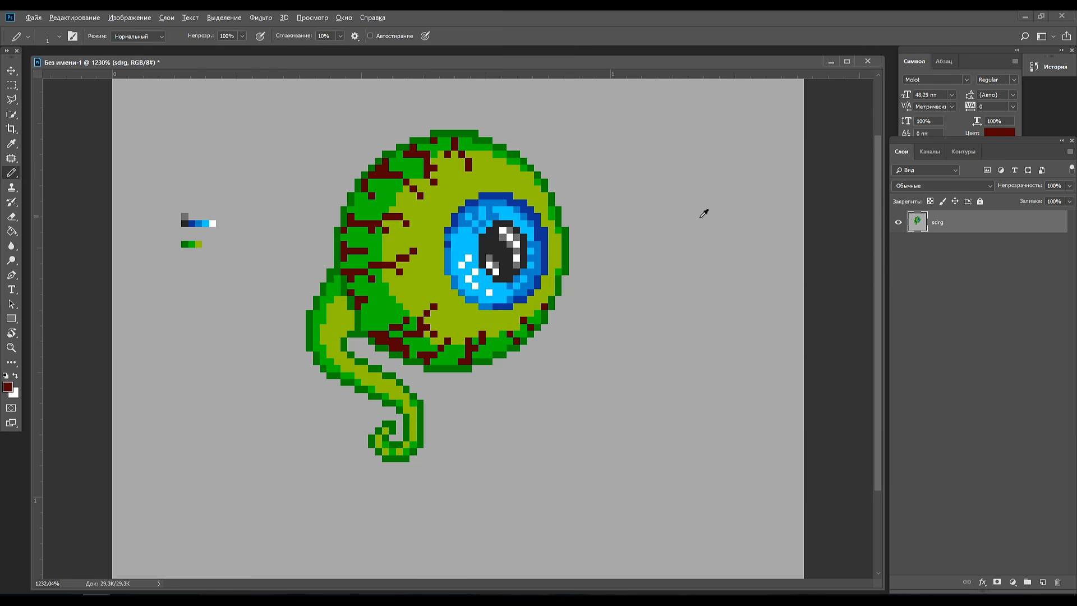
pyautogui.scroll(-3, 704, 213)
pyautogui.scroll(-3, 611, 276)
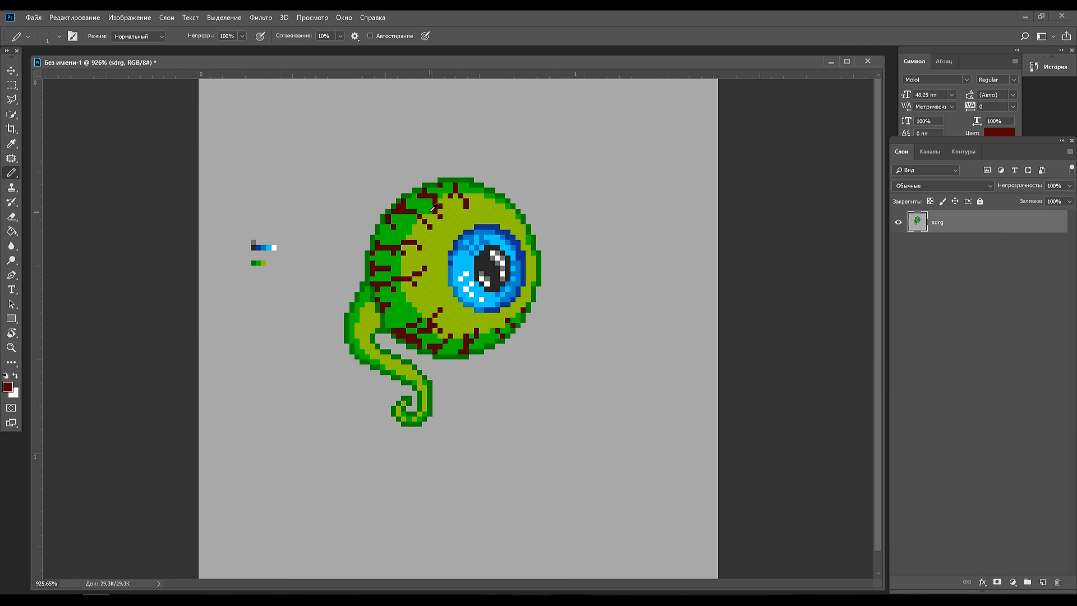
pyautogui.scroll(3, 273, 197)
pyautogui.scroll(-2, 338, 210)
pyautogui.scroll(1, 348, 173)
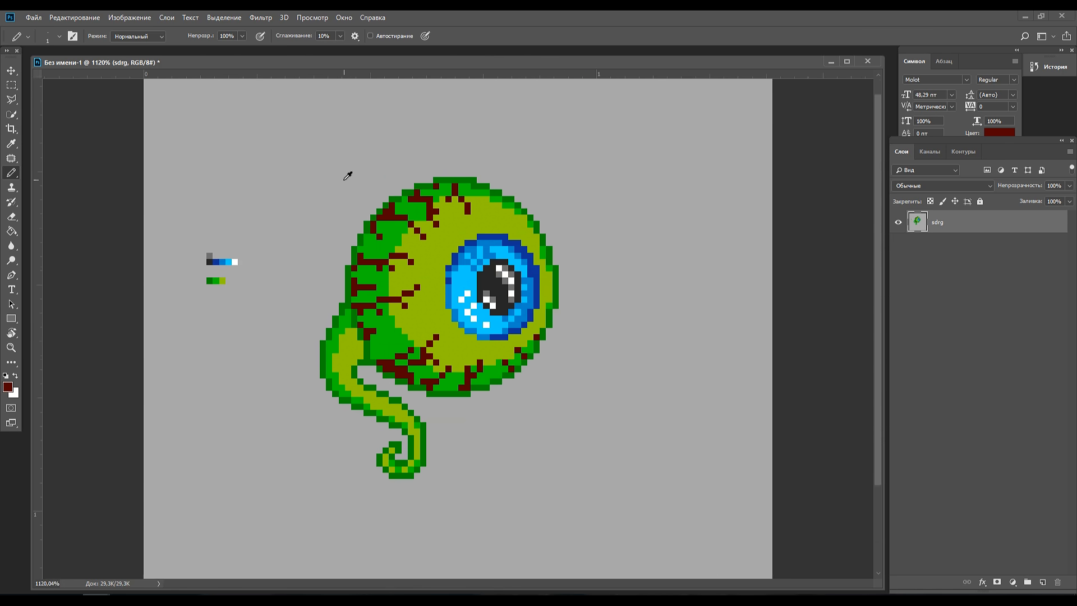
pyautogui.scroll(1, 342, 197)
pyautogui.scroll(1, 342, 197)
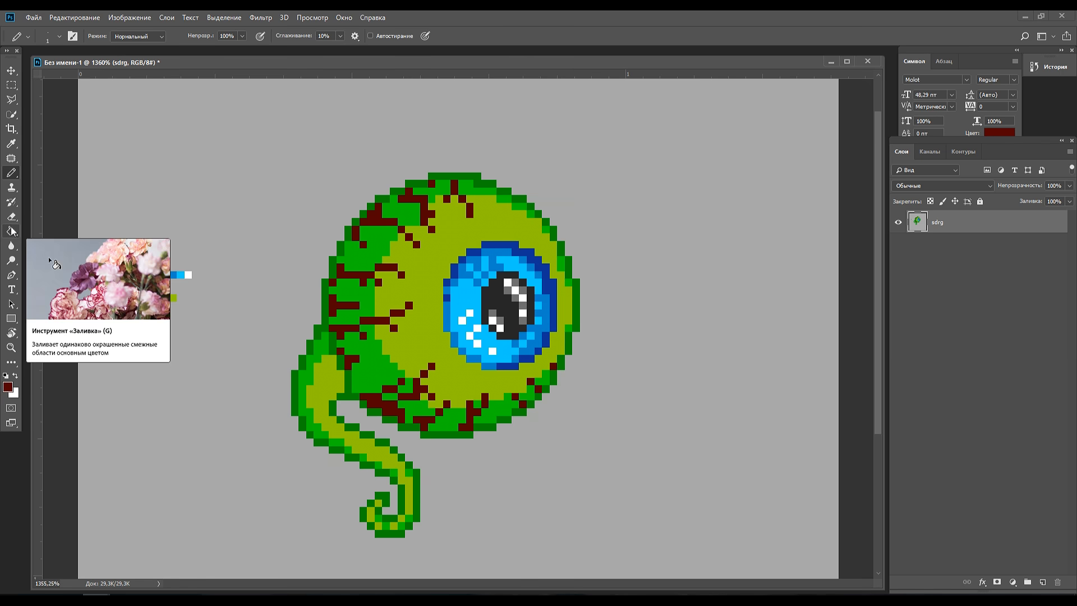
# Erase the gray background to transparency using the Magic Eraser with anti-aliasing turned off.
pyautogui.press('e')
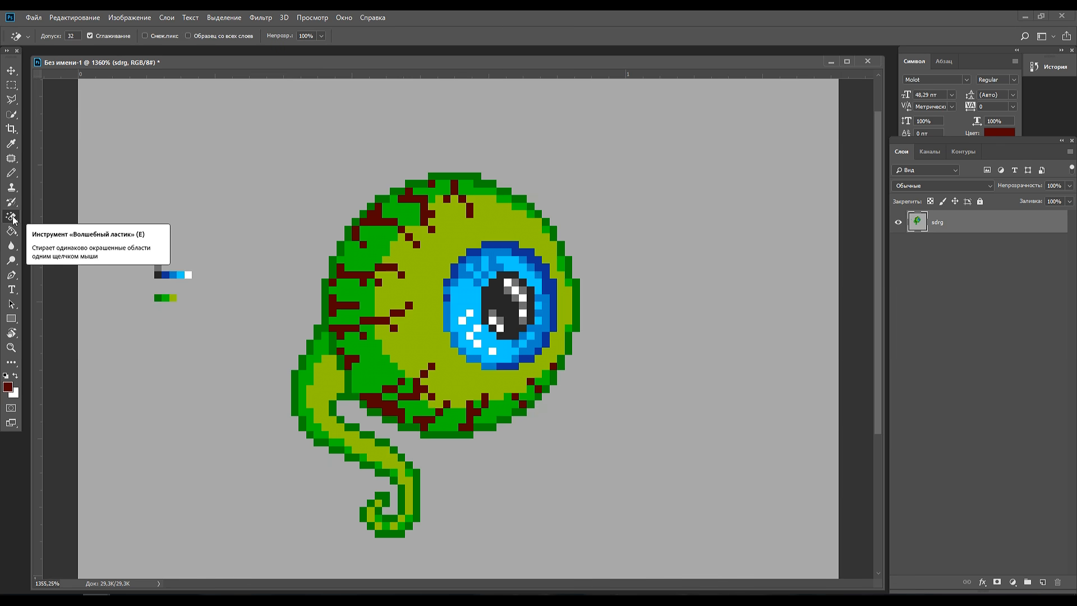
pyautogui.click(90, 36)
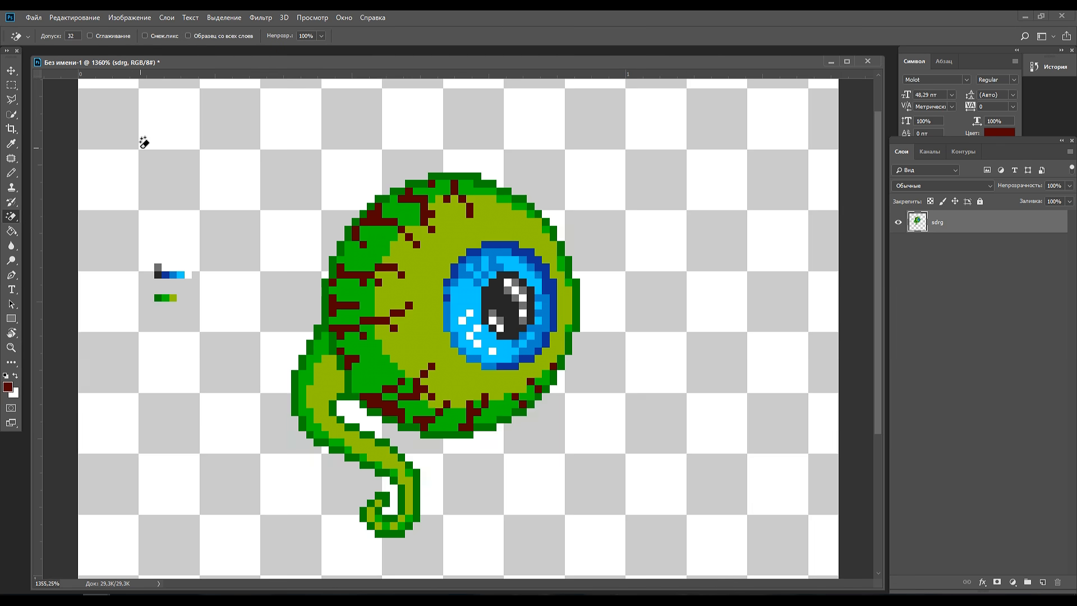
pyautogui.click(144, 145)
pyautogui.scroll(-2, 620, 241)
pyautogui.scroll(1, 392, 374)
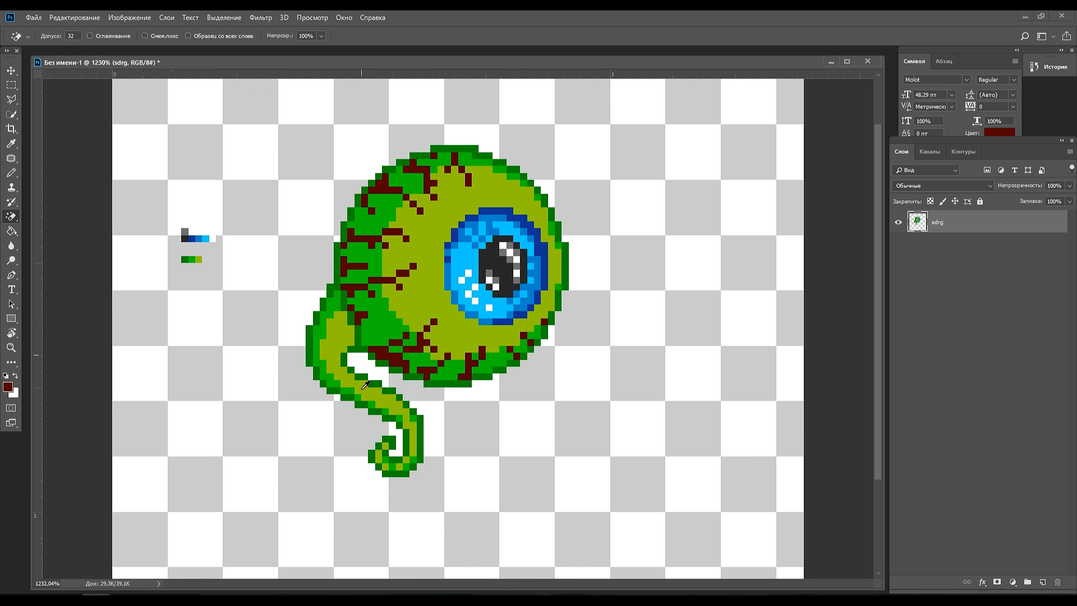
pyautogui.scroll(1, 346, 139)
# Add a Hue/Saturation adjustment layer with saturation +47 and lightness -15.
pyautogui.press('v')
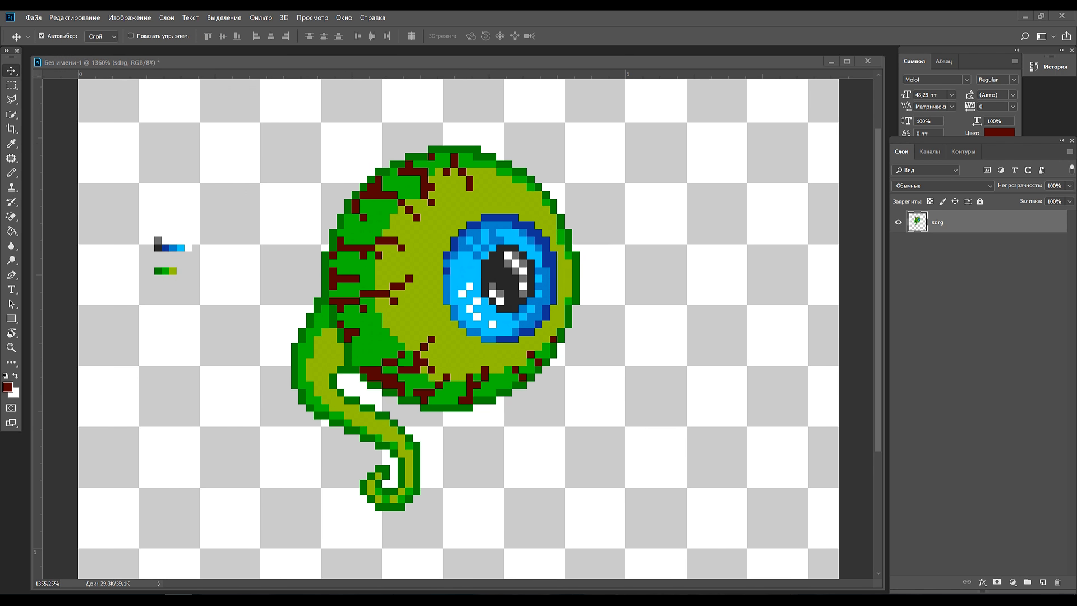
pyautogui.click(1013, 582)
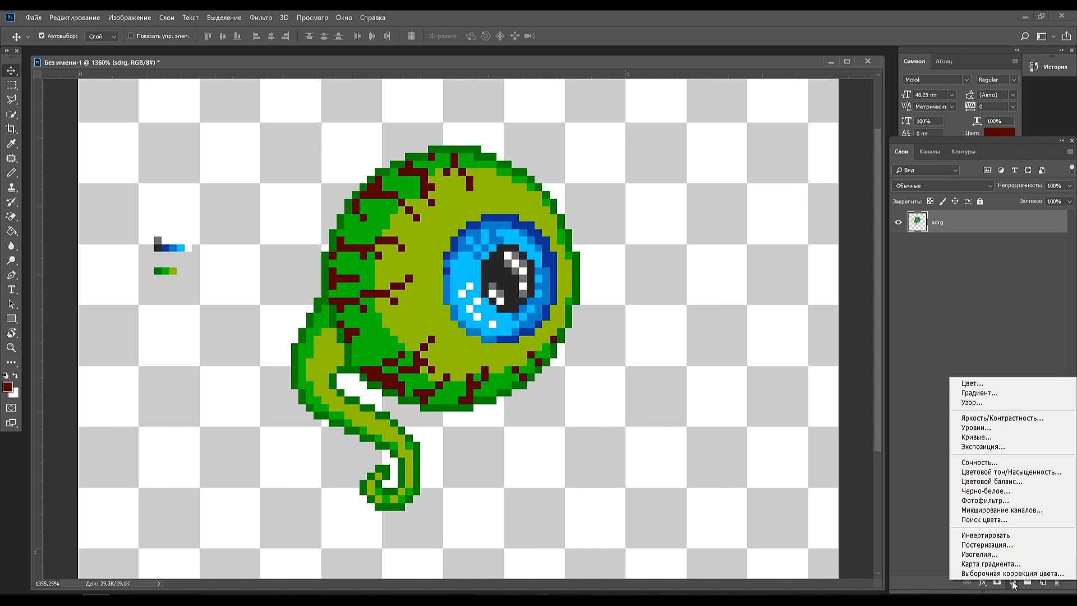
pyautogui.click(1002, 471)
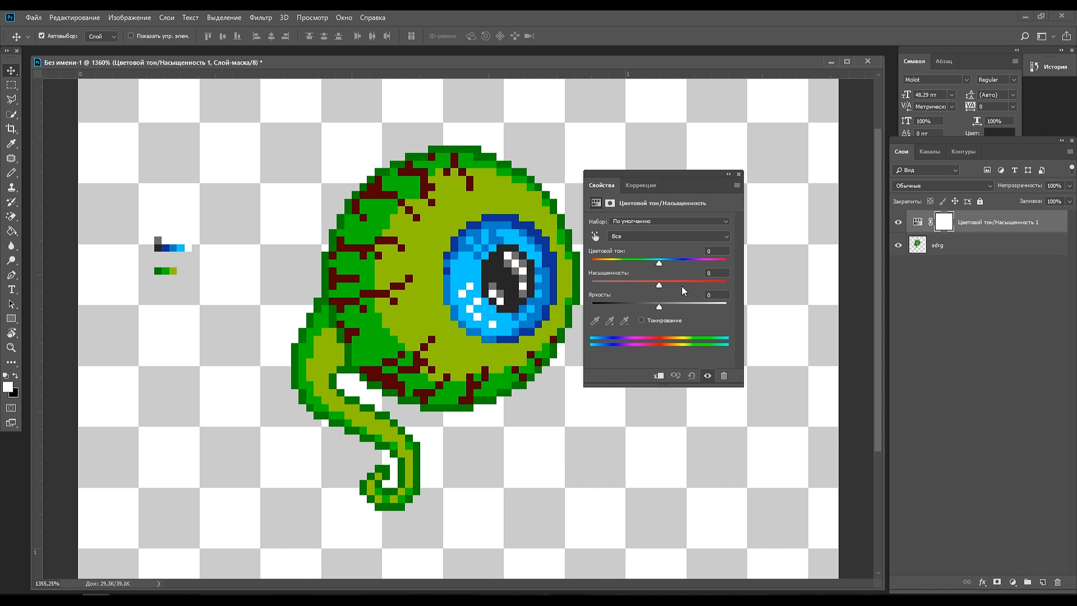
pyautogui.click(682, 285)
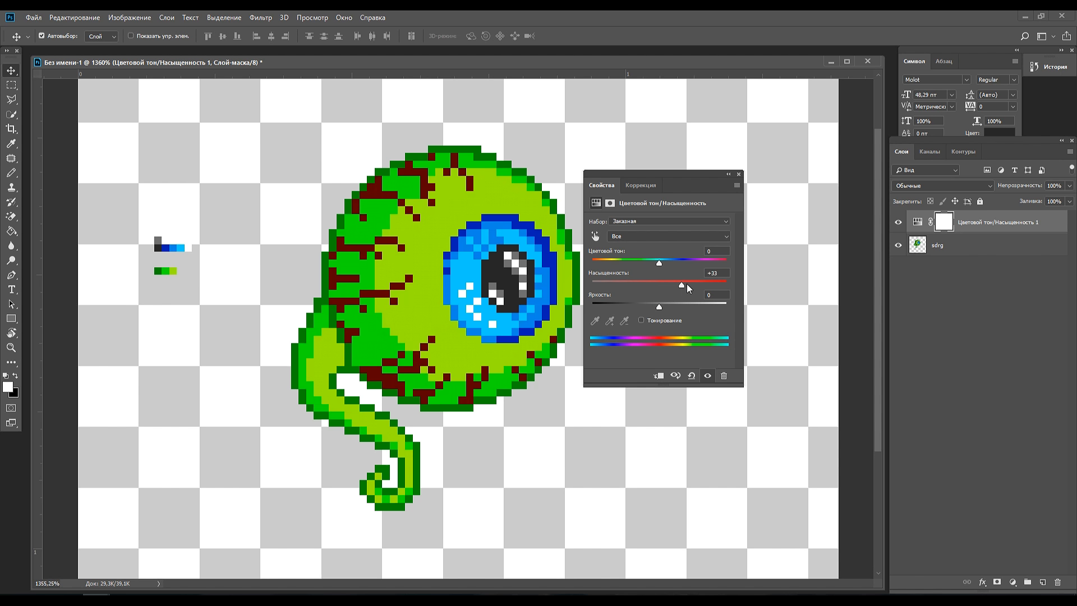
pyautogui.click(650, 303)
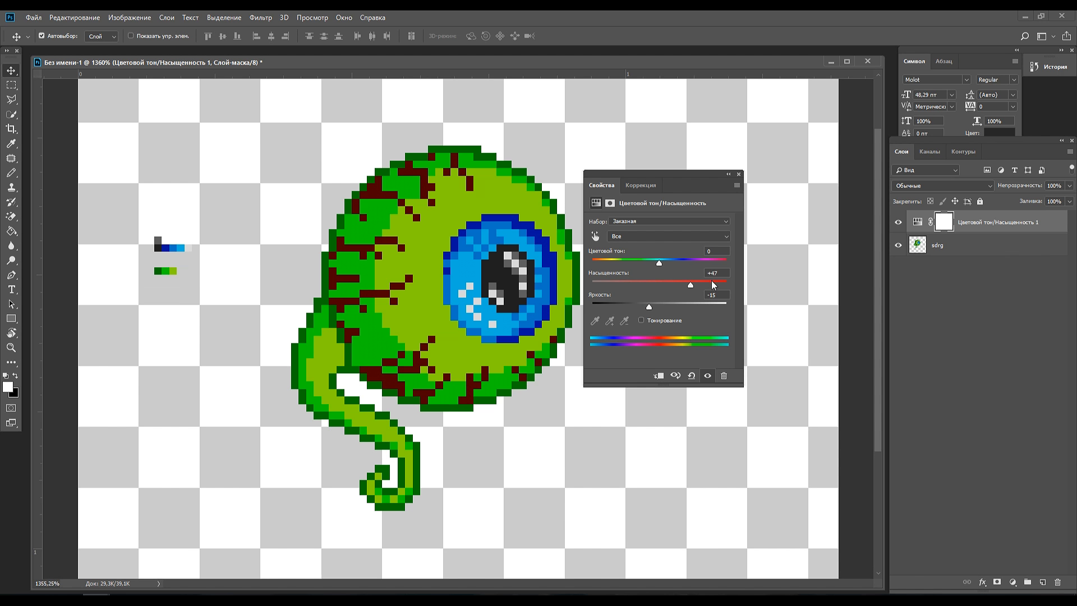
pyautogui.click(739, 174)
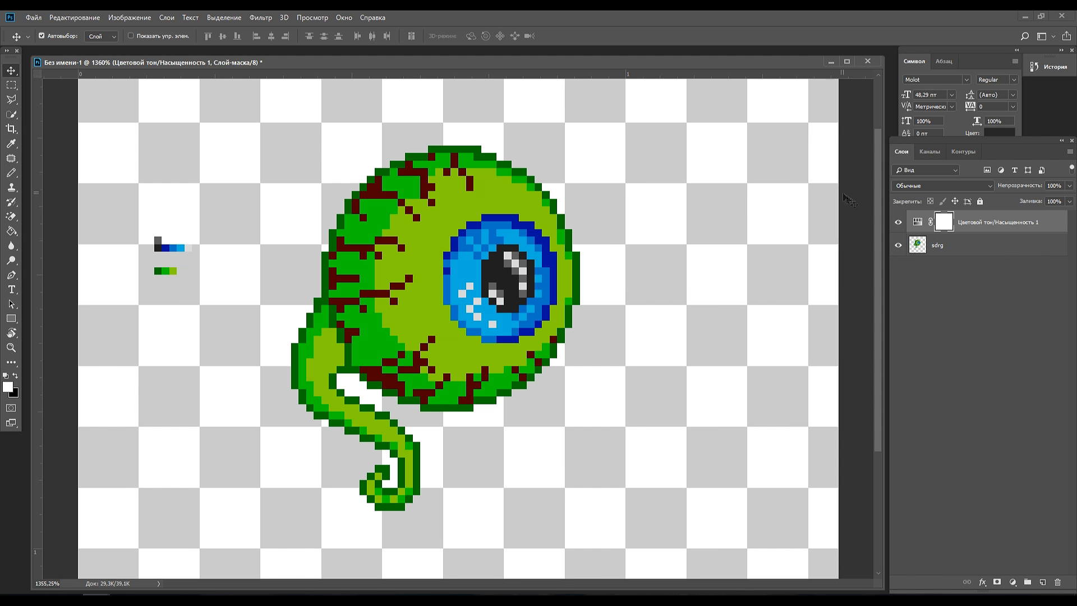
# Toggle the Hue/Saturation layer's visibility to compare the colors with and without the adjustment.
pyautogui.click(899, 222)
pyautogui.click(900, 223)
pyautogui.hotkey('alt', 'Tab')
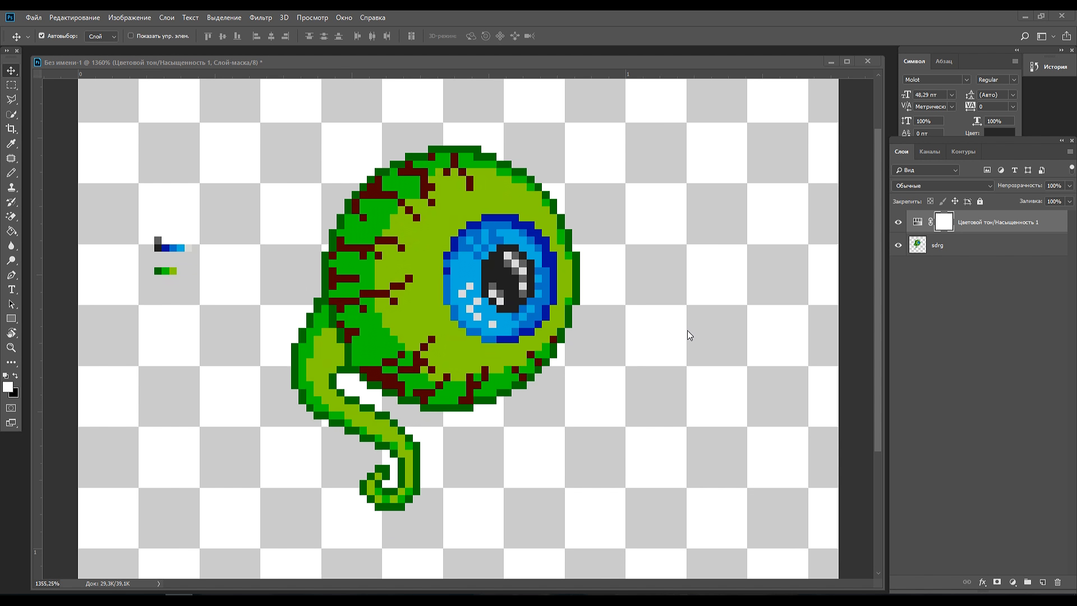
# Crop the canvas tightly around the eyeball and tail to about 38 × 48 pixels, cutting off the palette swatches.
pyautogui.click(12, 129)
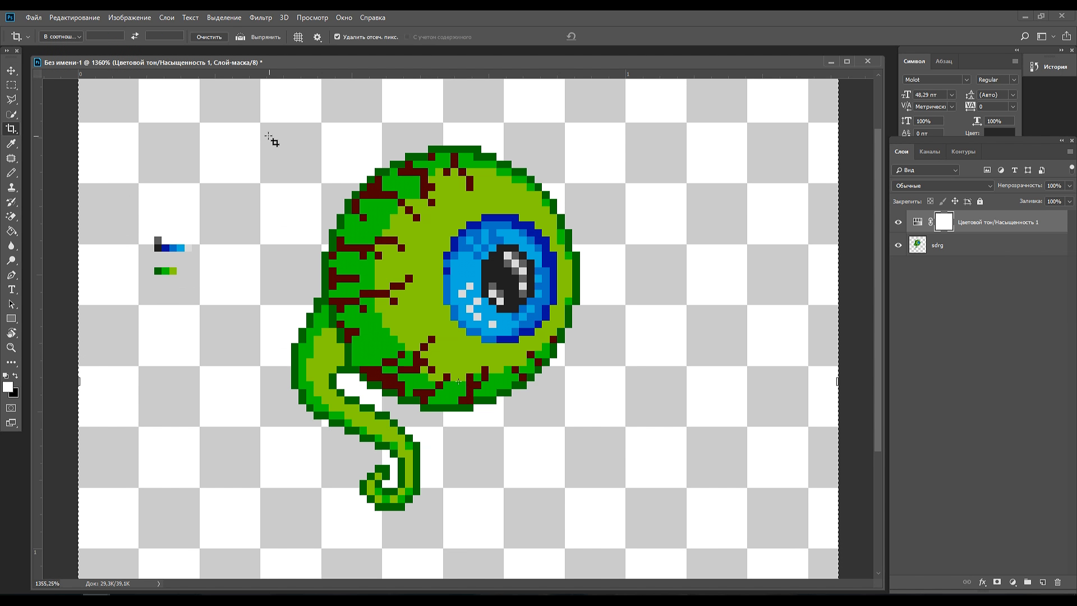
pyautogui.moveTo(260, 137); pyautogui.dragTo(588, 506)
pyautogui.moveTo(302, 147); pyautogui.dragTo(317, 151)
pyautogui.press('Return')
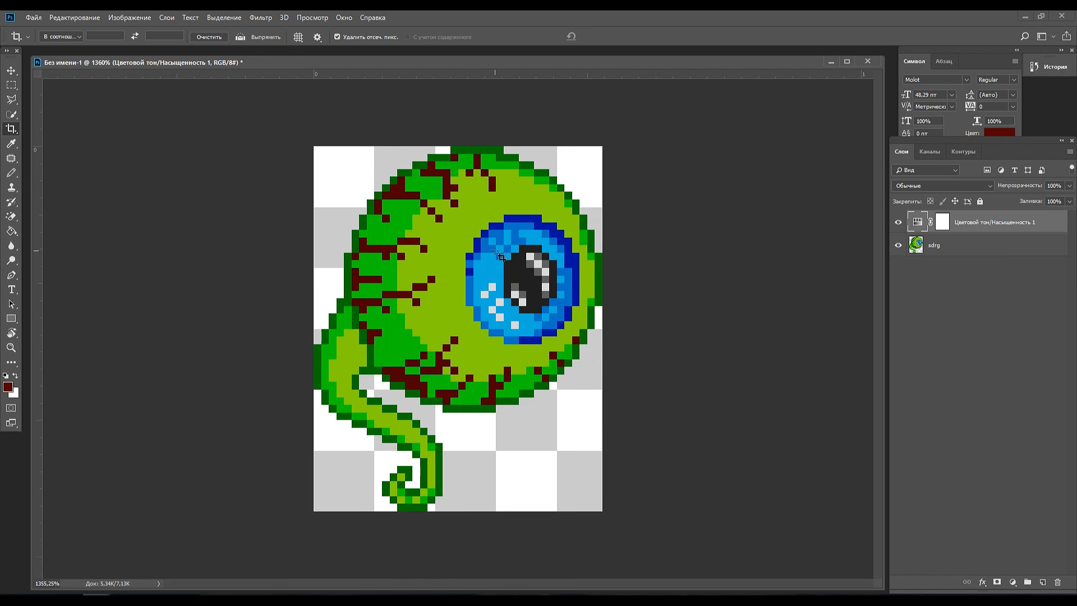
pyautogui.scroll(-12, 495, 250)
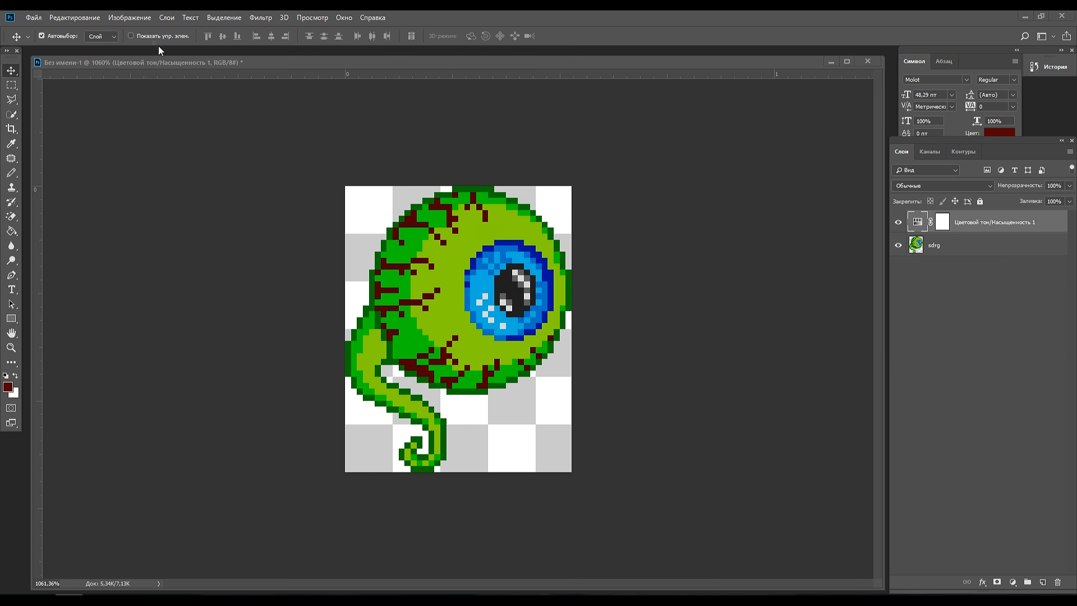
# Resize the image to 150 pixels wide with proportions kept, using nearest-neighbor (hard edges) resampling.
pyautogui.click(132, 17)
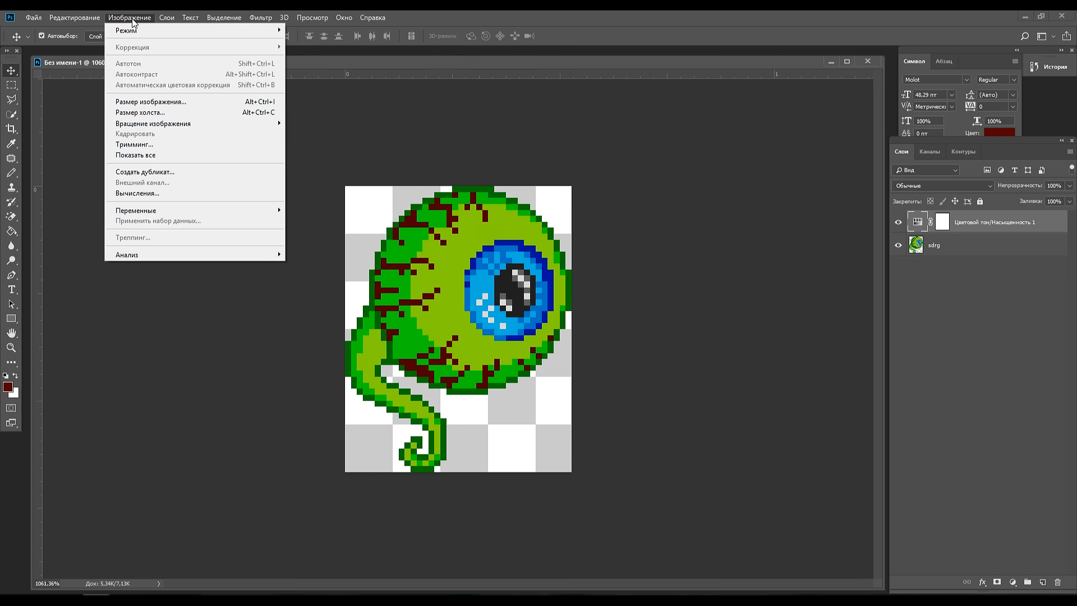
pyautogui.click(177, 106)
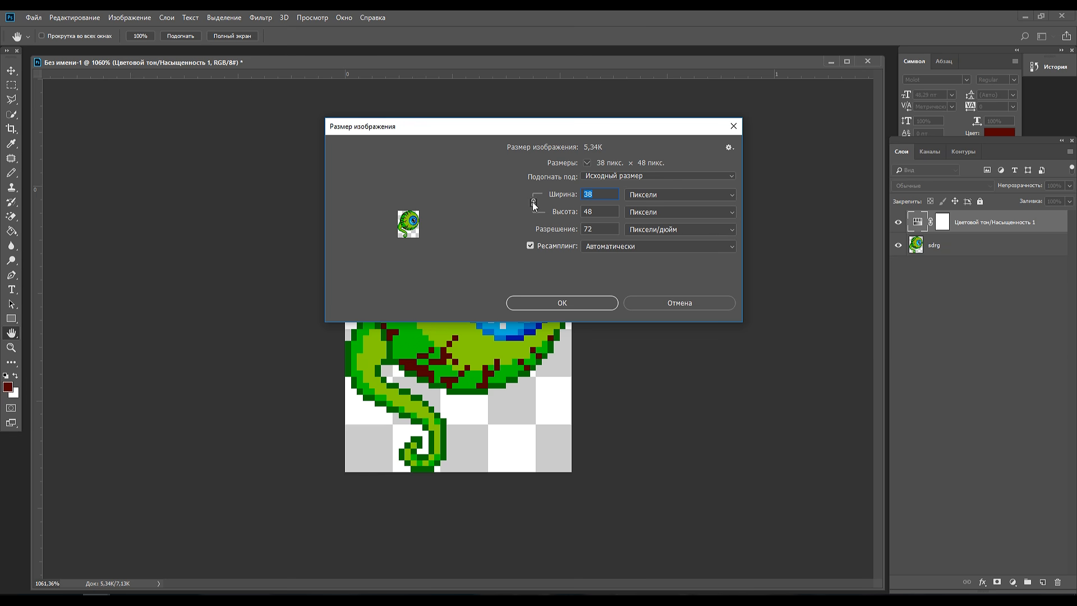
pyautogui.click(655, 198)
pyautogui.click(650, 206)
pyautogui.write('150')
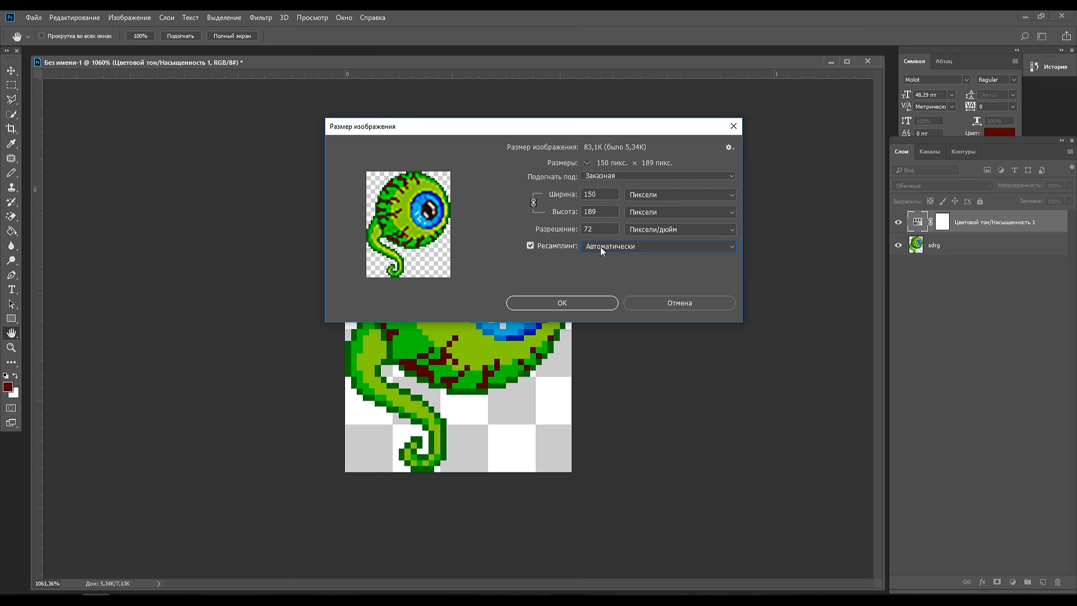
pyautogui.click(600, 247)
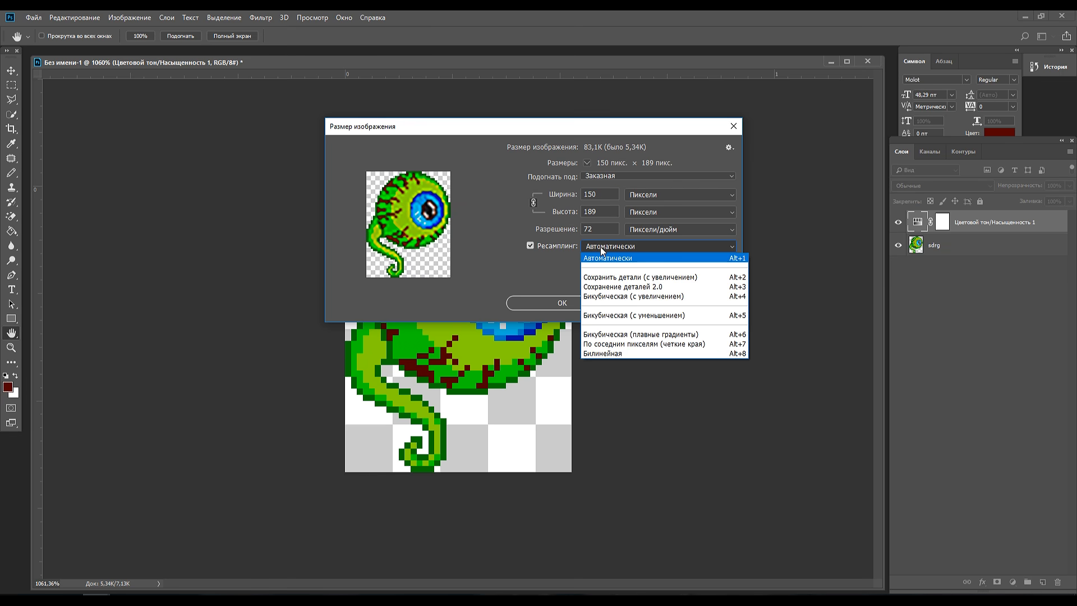
pyautogui.click(620, 347)
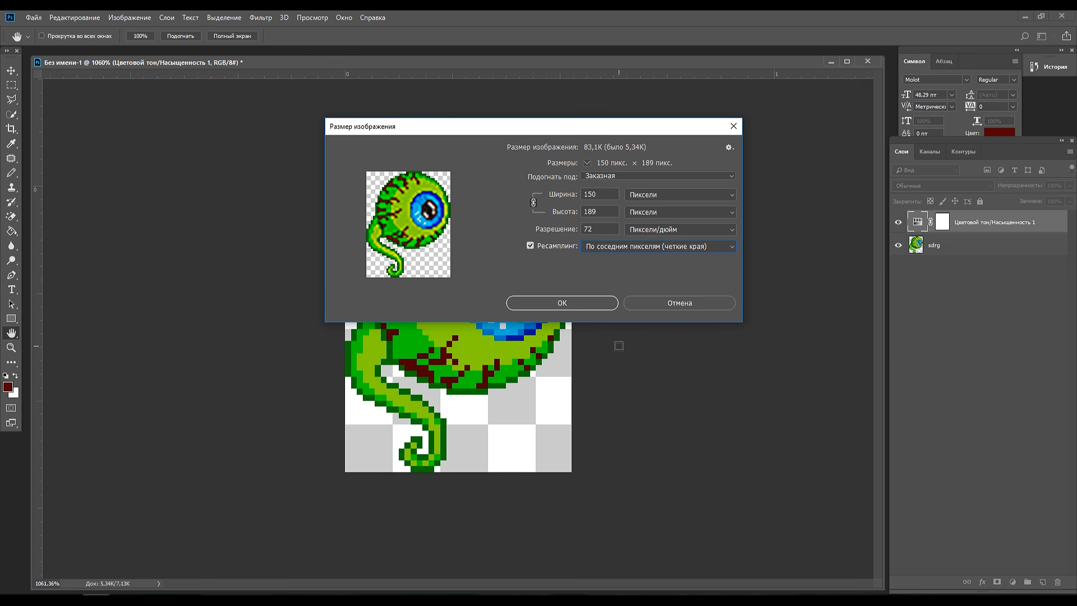
pyautogui.click(562, 303)
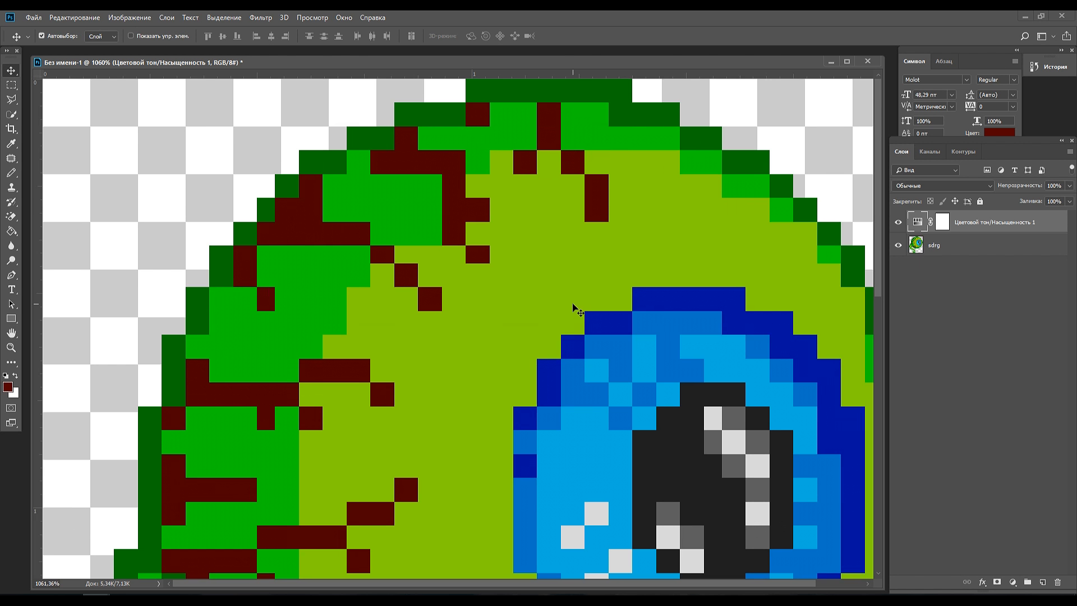
# Check the enlarged artwork's pixel edges and begin outputting it to a file.
pyautogui.scroll(-5, 573, 308)
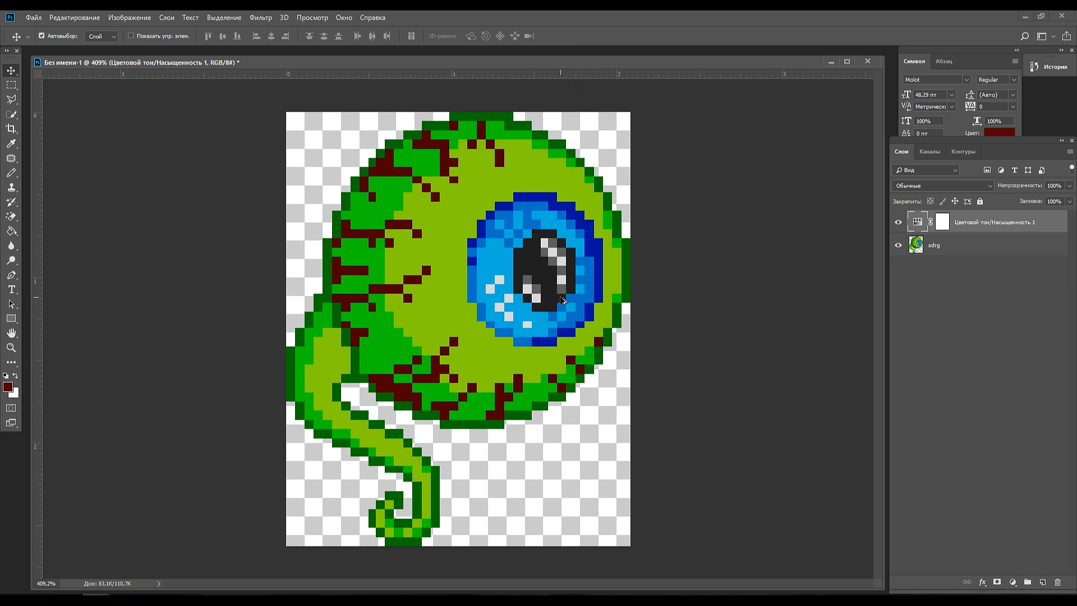
pyautogui.scroll(7, 562, 301)
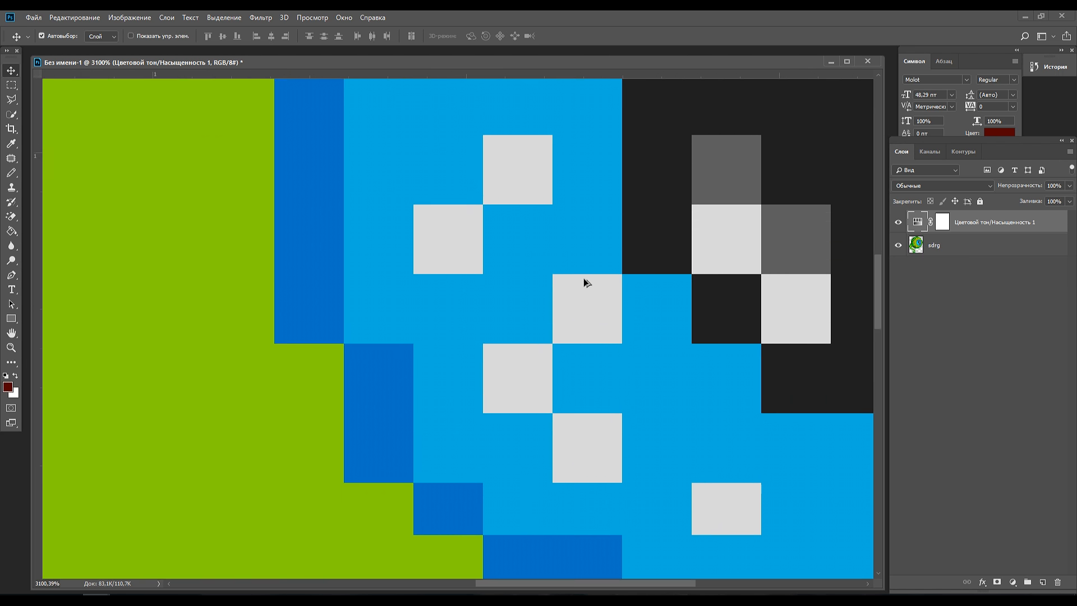
pyautogui.scroll(-6, 584, 282)
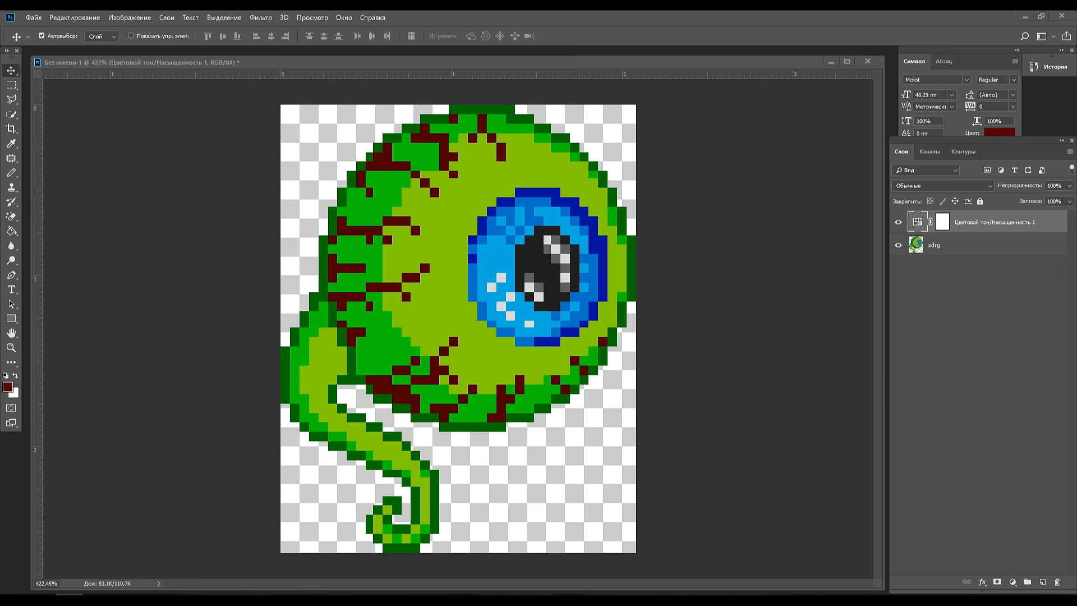
pyautogui.click(29, 18)
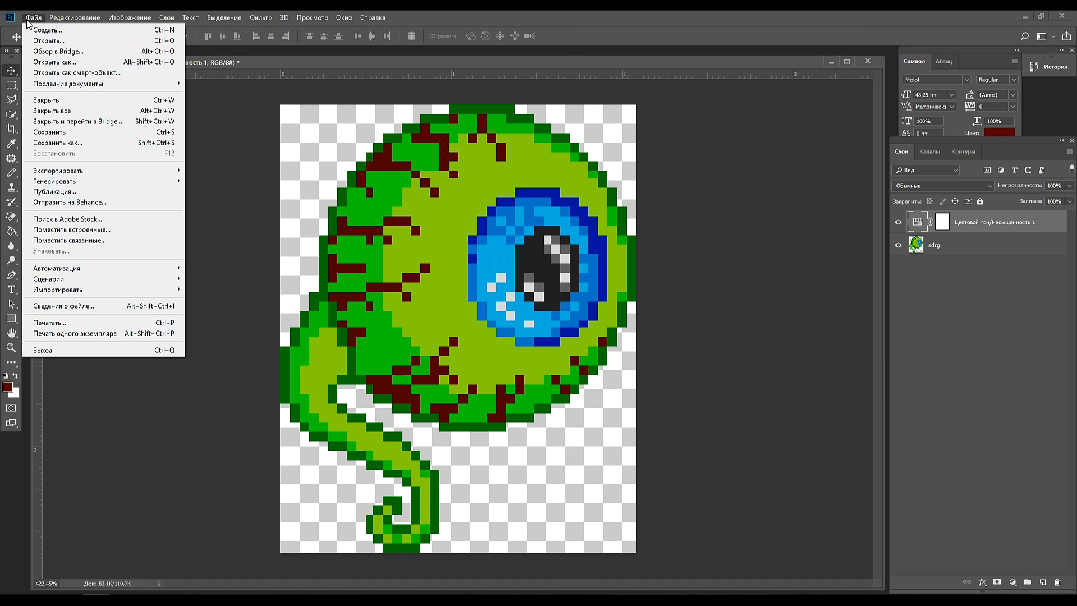